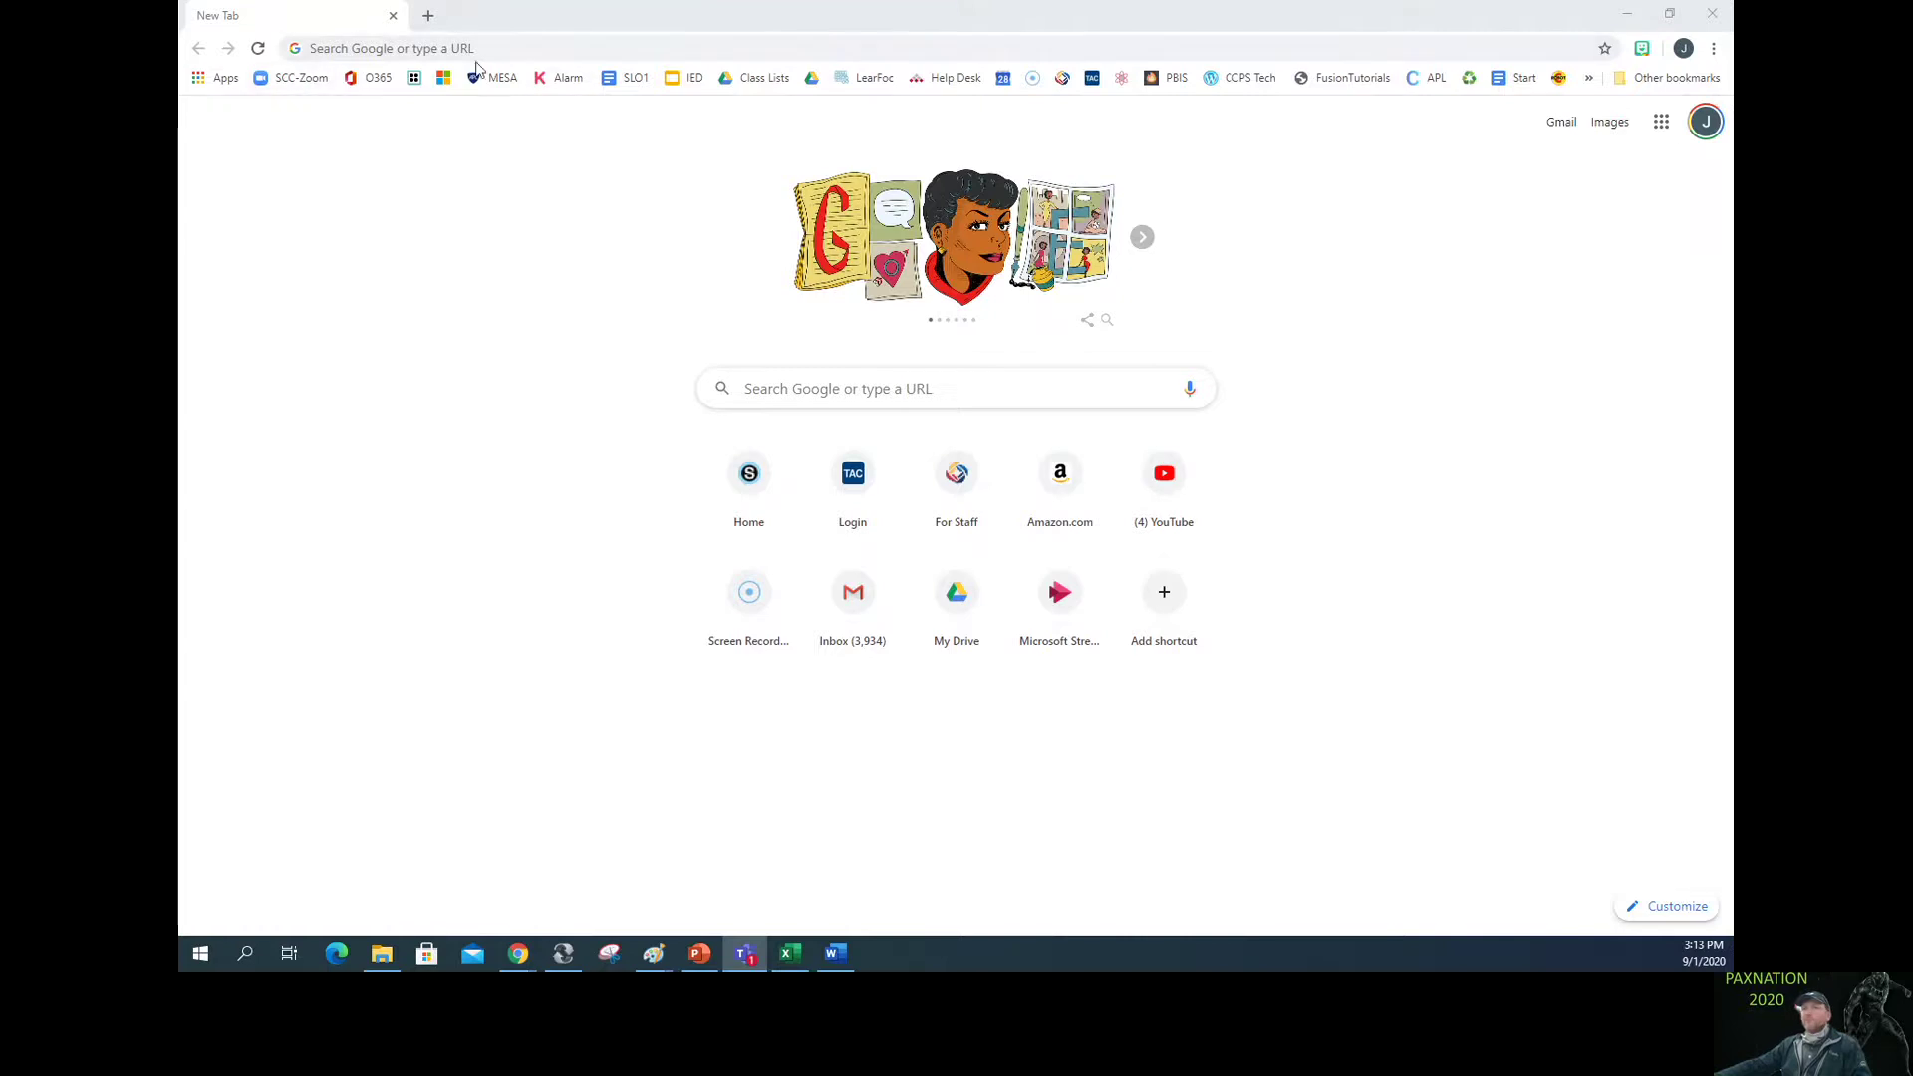
# Step: Load the Calvert County Public Schools 'For Staff' page (calvertnet.k12.md.us/for_staff)
pyautogui.click(700, 52)
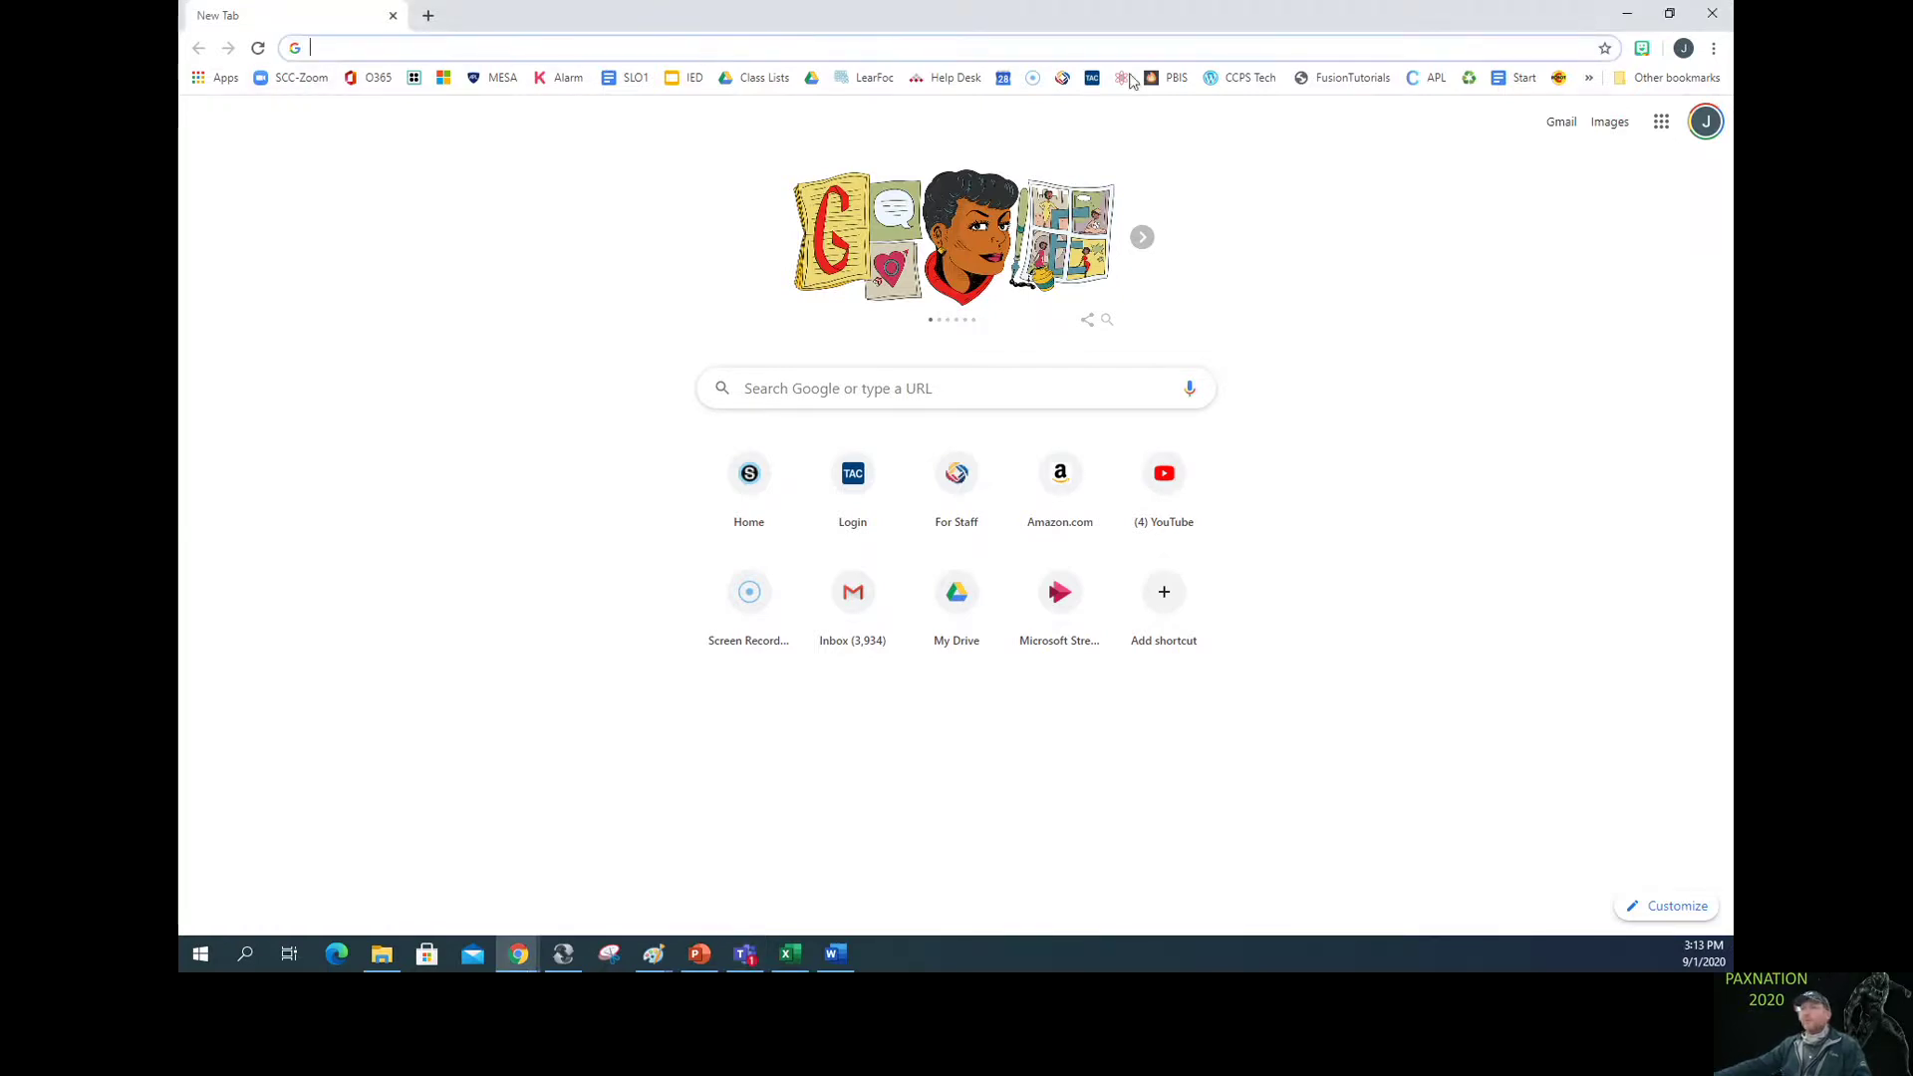
pyautogui.click(1060, 77)
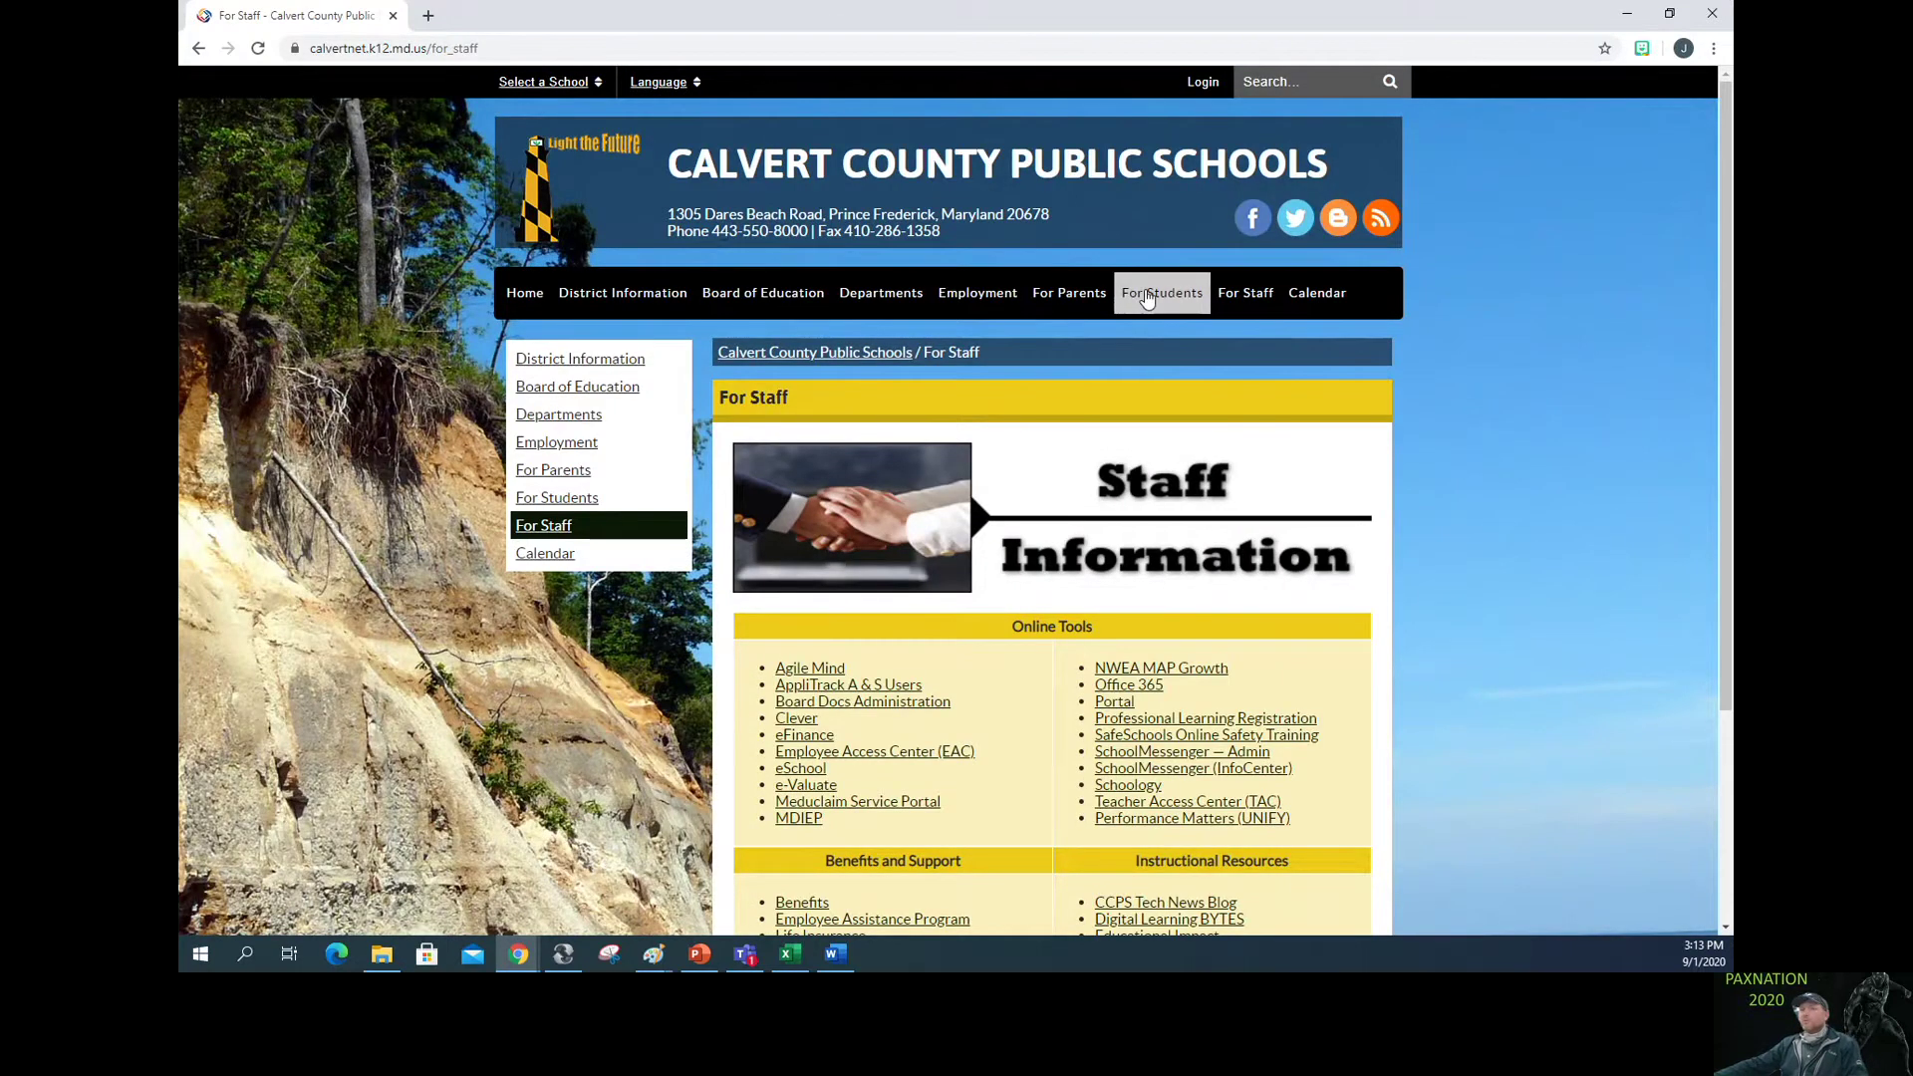
# Step: Go to the district's 'For Students' resources page on the way to Schoology
pyautogui.click(1156, 299)
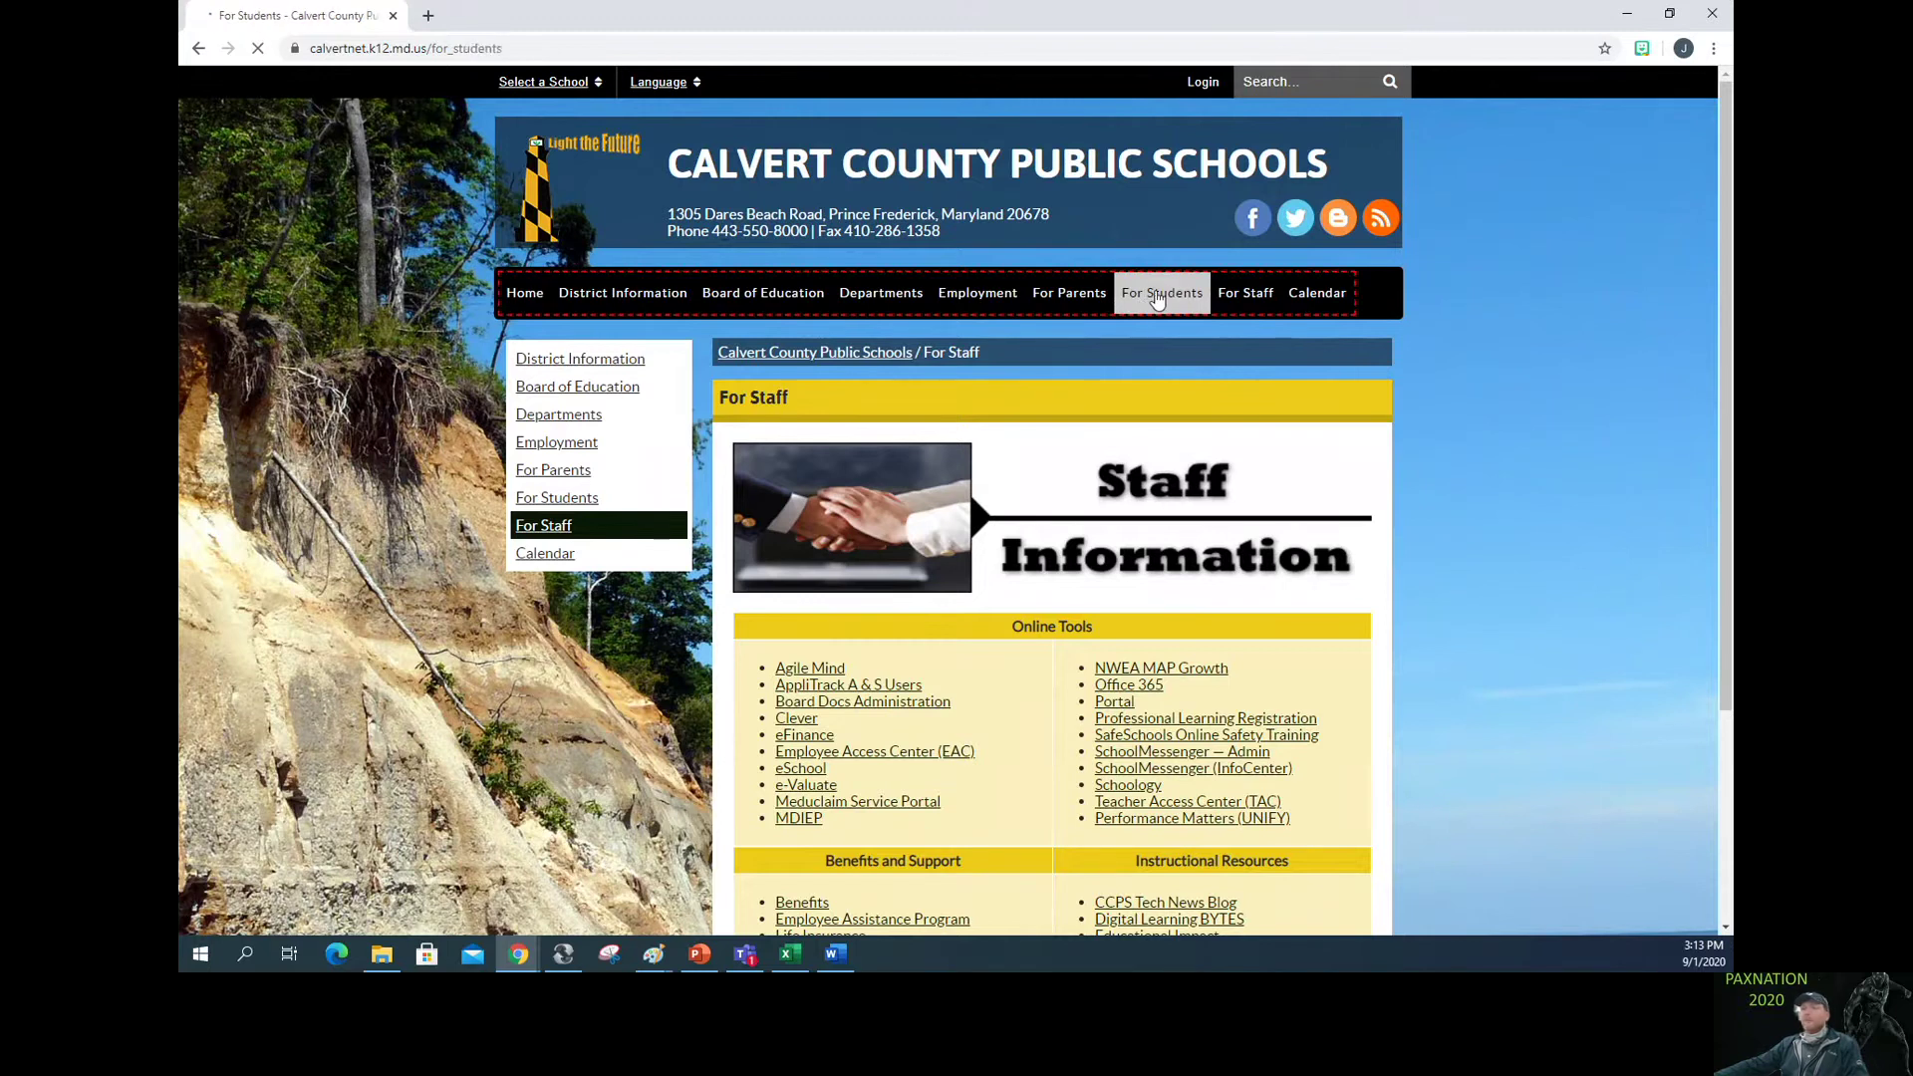
pyautogui.scroll(-1, 1046, 375)
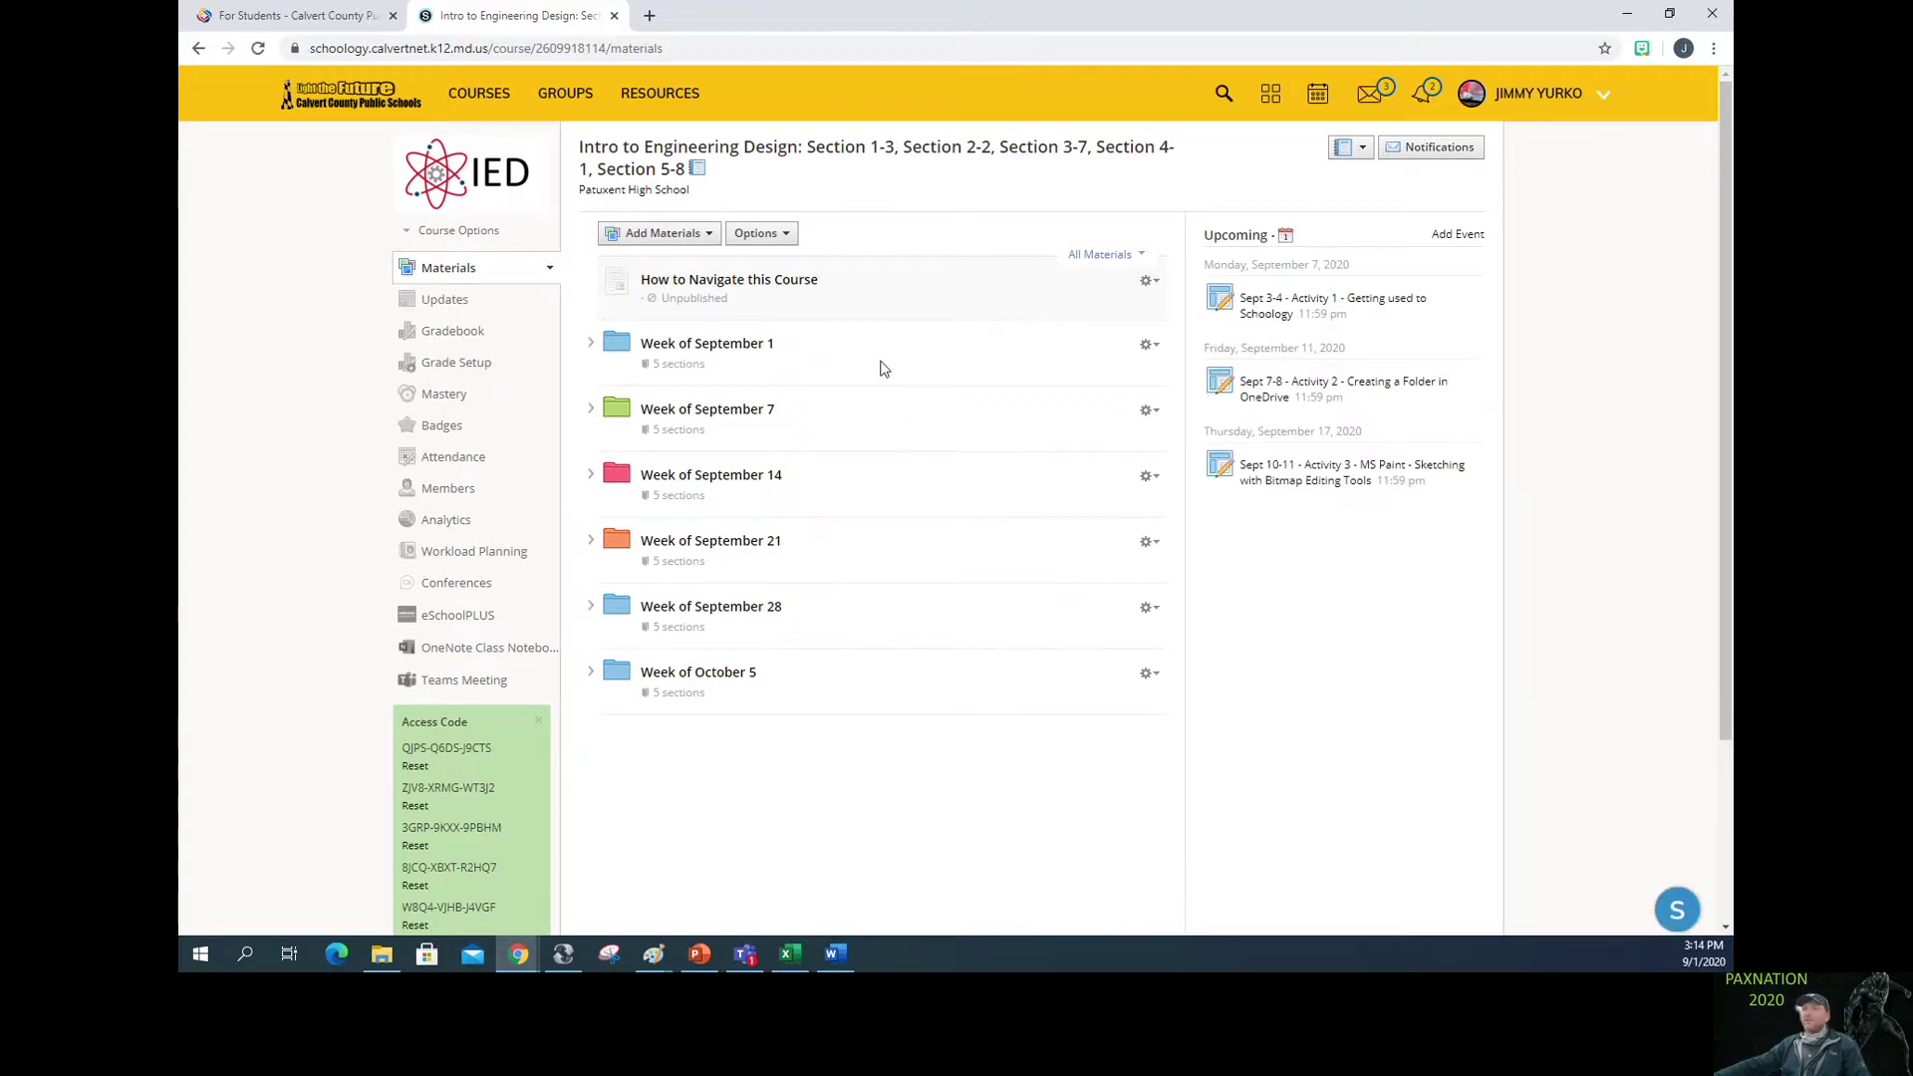
# Step: Create a folder titled 'First Quarter' in the IED course materials
pyautogui.click(712, 240)
pyautogui.click(680, 267)
pyautogui.write('Fir')
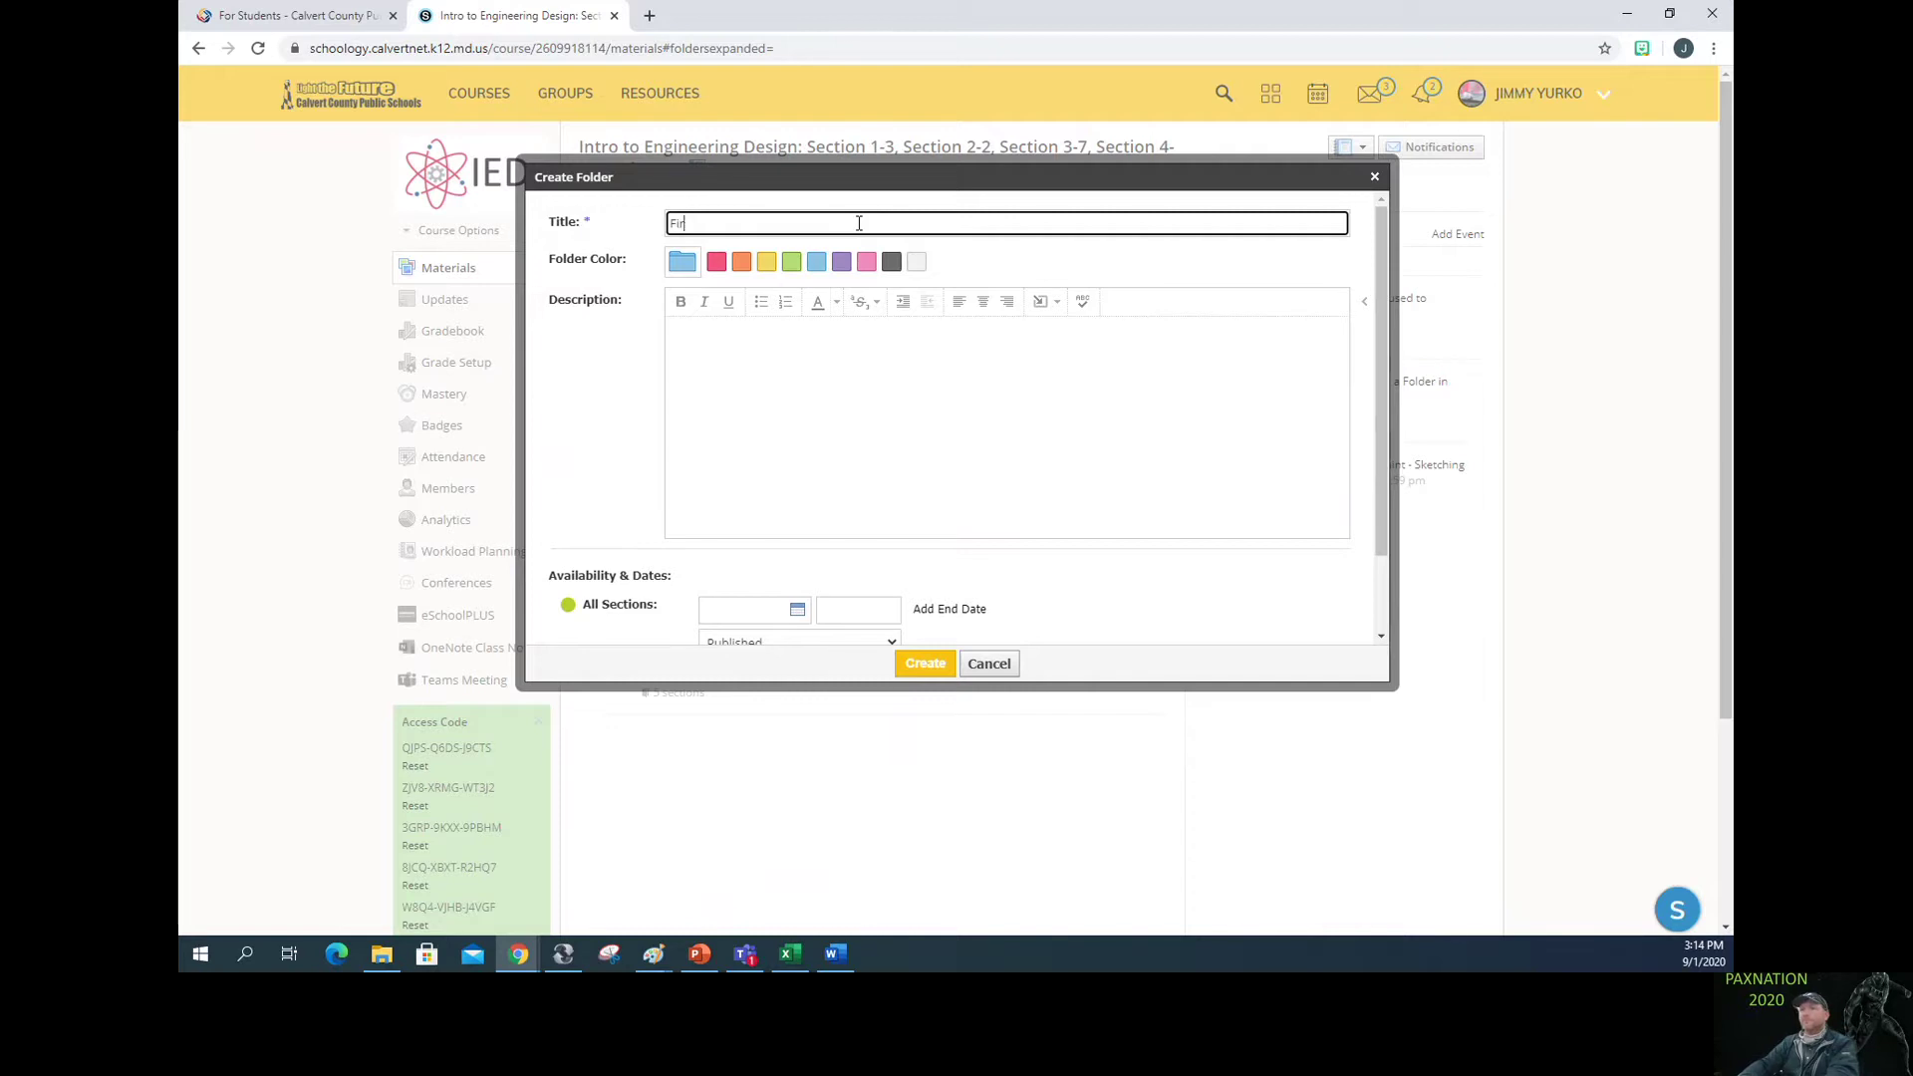
pyautogui.write('st Qua')
pyautogui.write('rter')
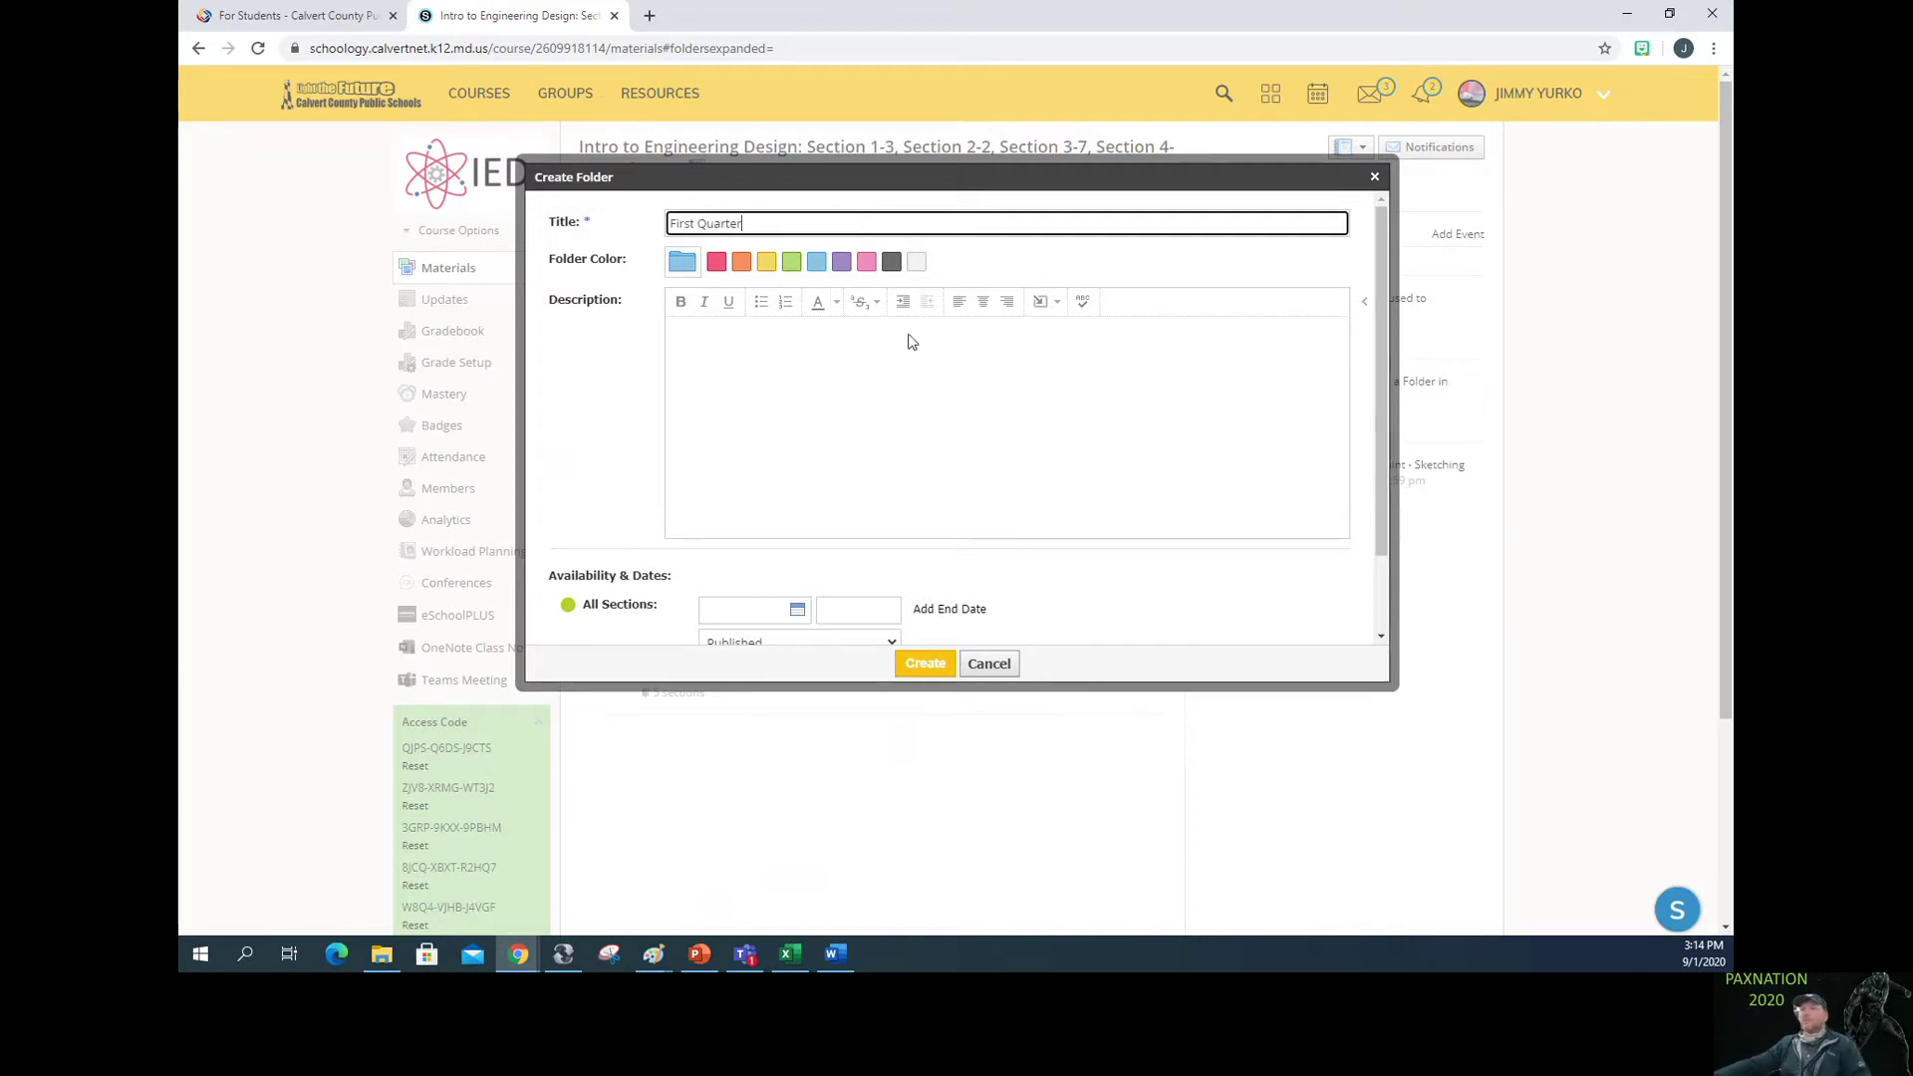
pyautogui.click(920, 674)
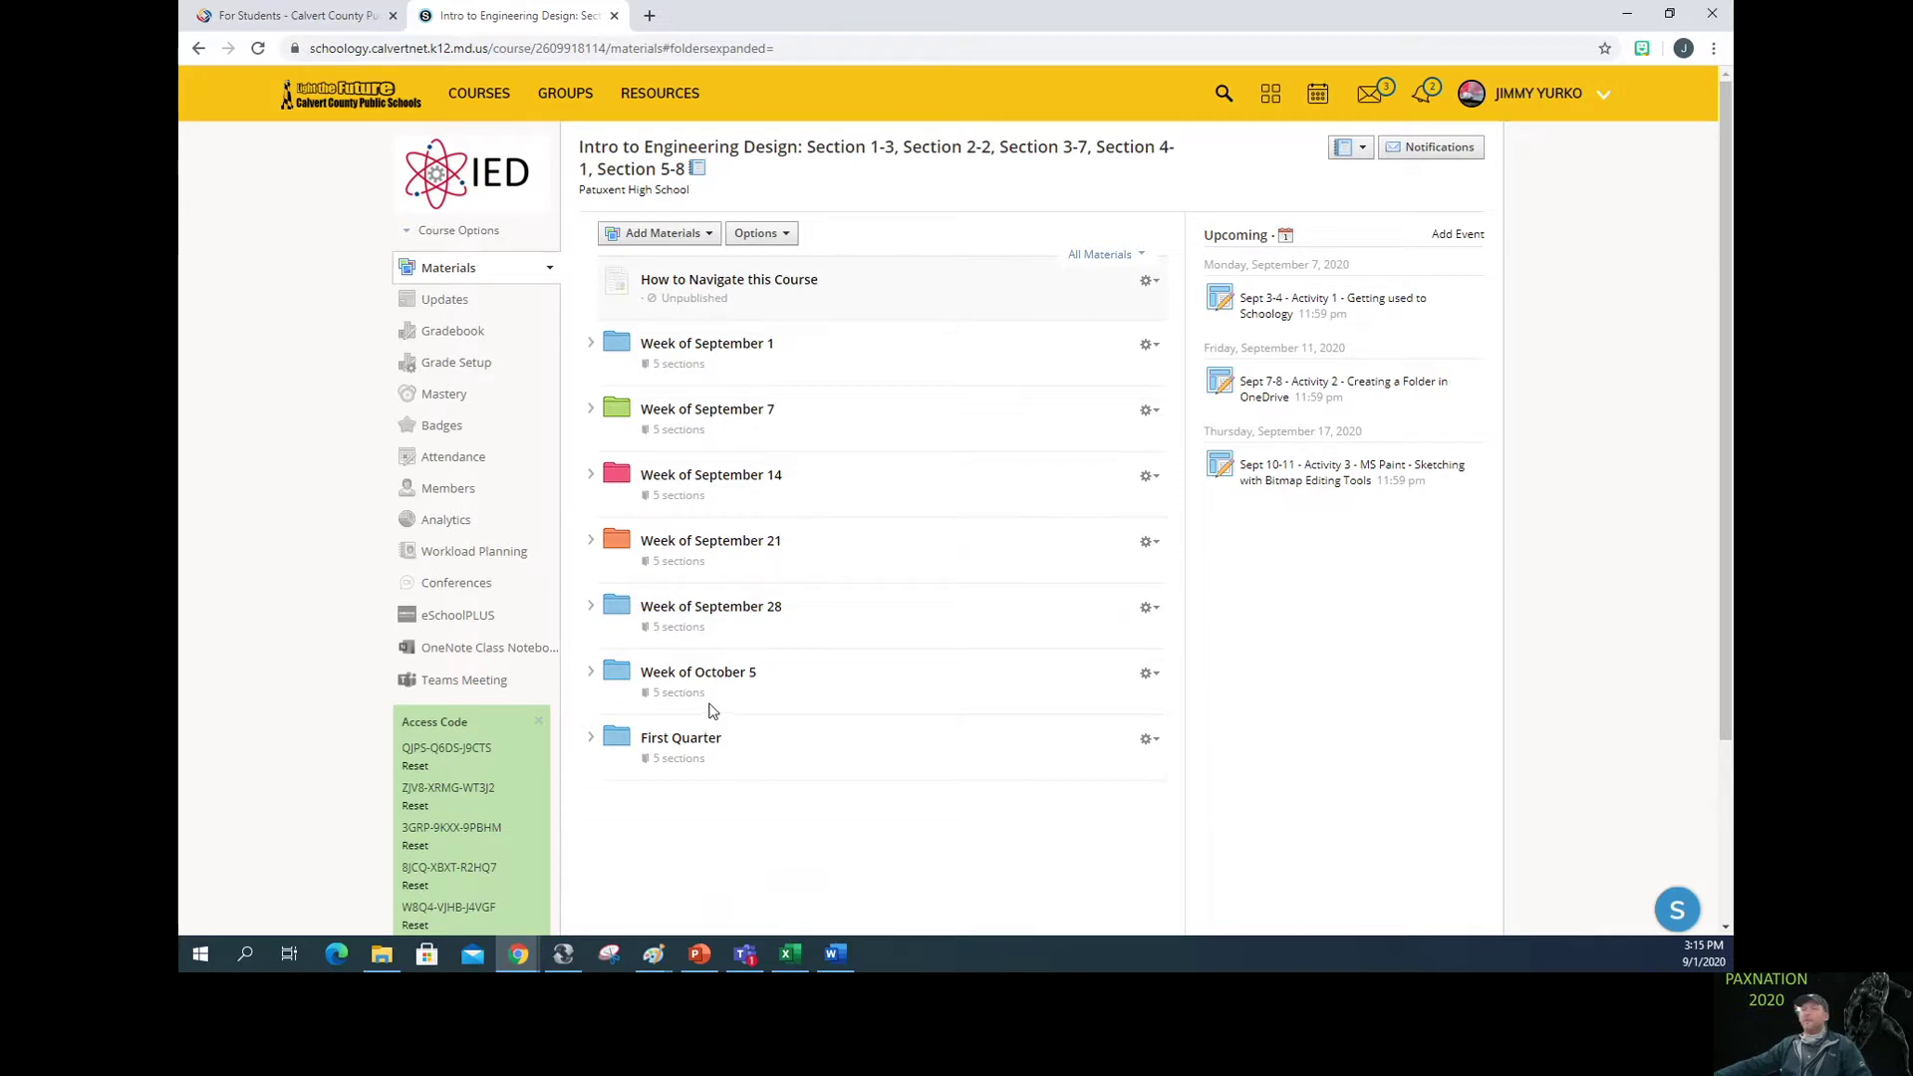
# Step: Move the October 5 and September 28, 21, 14 and 7 week folders into First Quarter
pyautogui.click(606, 737)
pyautogui.moveTo(662, 677)
pyautogui.mouseDown()
pyautogui.moveTo(678, 752)
pyautogui.moveTo(733, 757)
pyautogui.mouseUp()
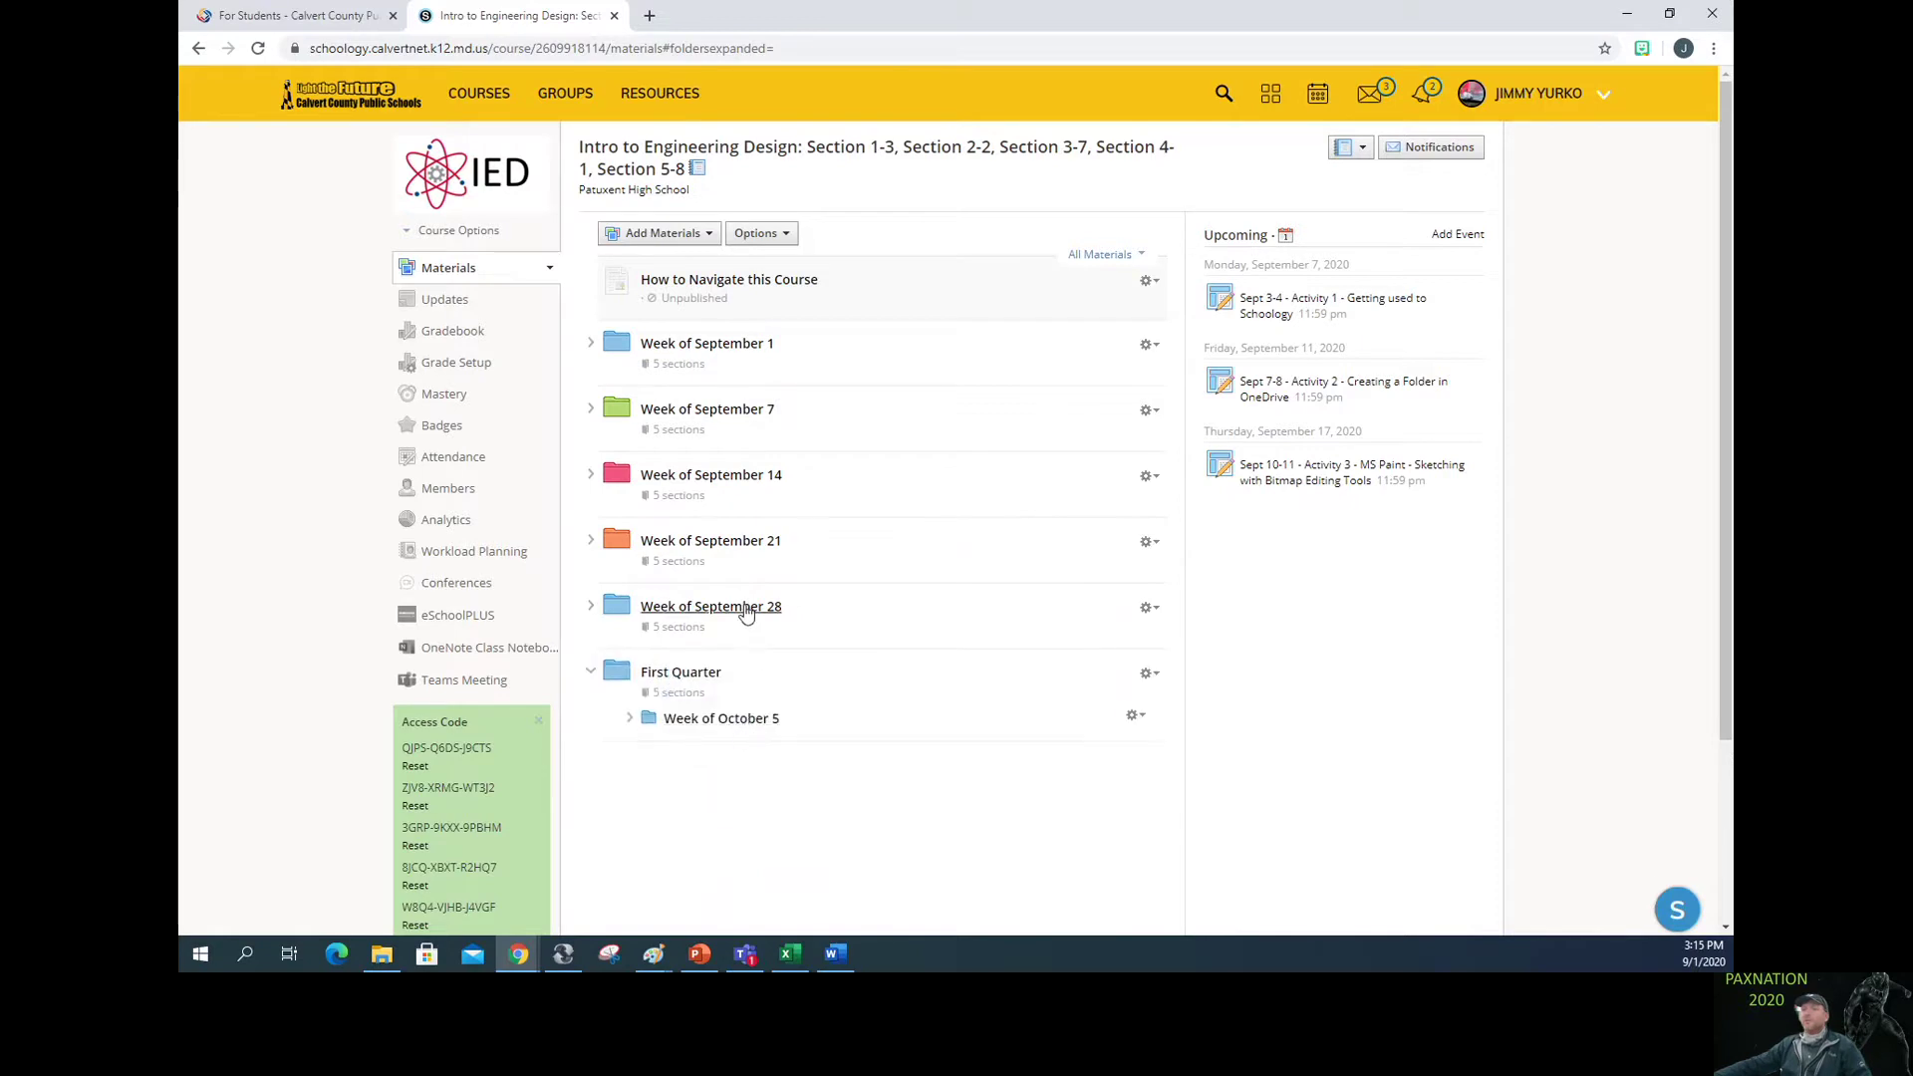
pyautogui.moveTo(746, 615)
pyautogui.mouseDown()
pyautogui.moveTo(739, 753)
pyautogui.moveTo(772, 700)
pyautogui.mouseUp()
pyautogui.moveTo(755, 550)
pyautogui.mouseDown()
pyautogui.moveTo(730, 652)
pyautogui.moveTo(749, 693)
pyautogui.moveTo(737, 622)
pyautogui.mouseUp()
pyautogui.moveTo(705, 484)
pyautogui.mouseDown()
pyautogui.moveTo(740, 672)
pyautogui.moveTo(723, 457)
pyautogui.moveTo(761, 516)
pyautogui.mouseUp()
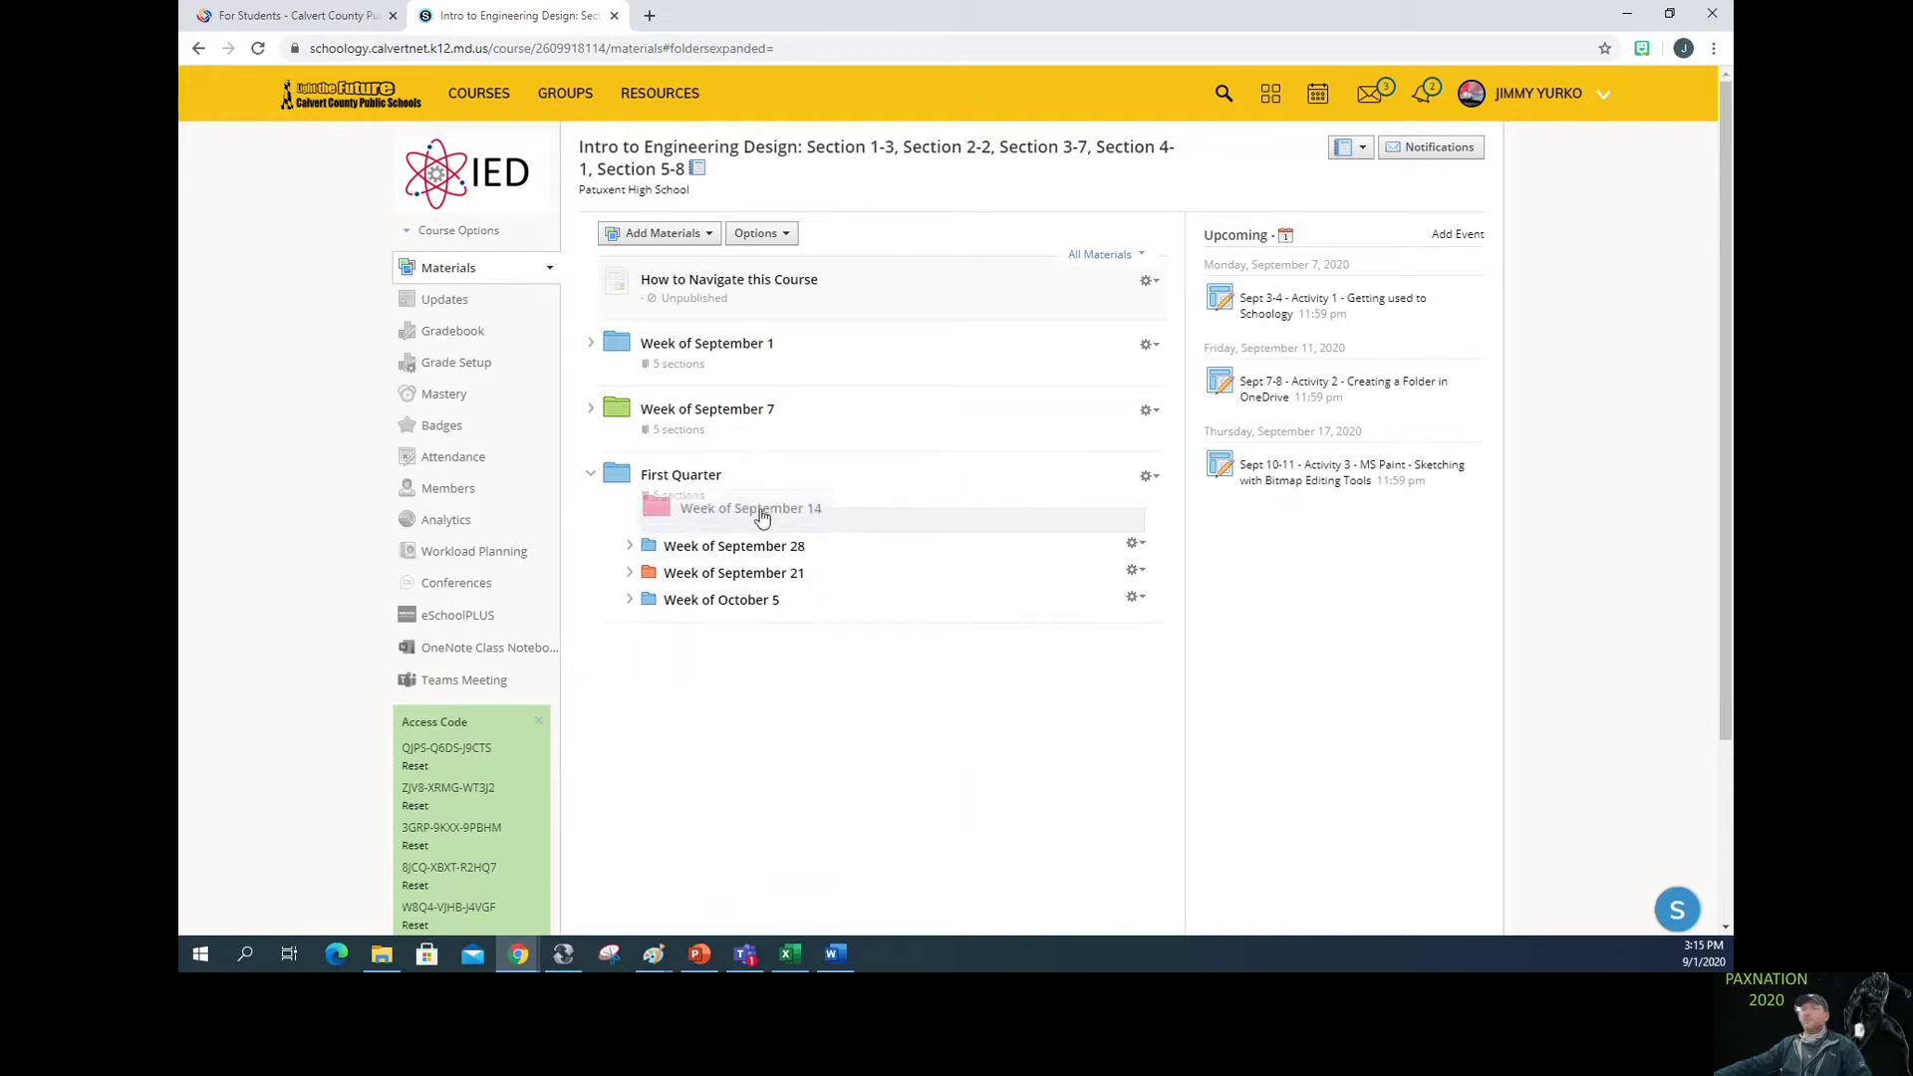
pyautogui.moveTo(748, 410); pyautogui.dragTo(758, 498)
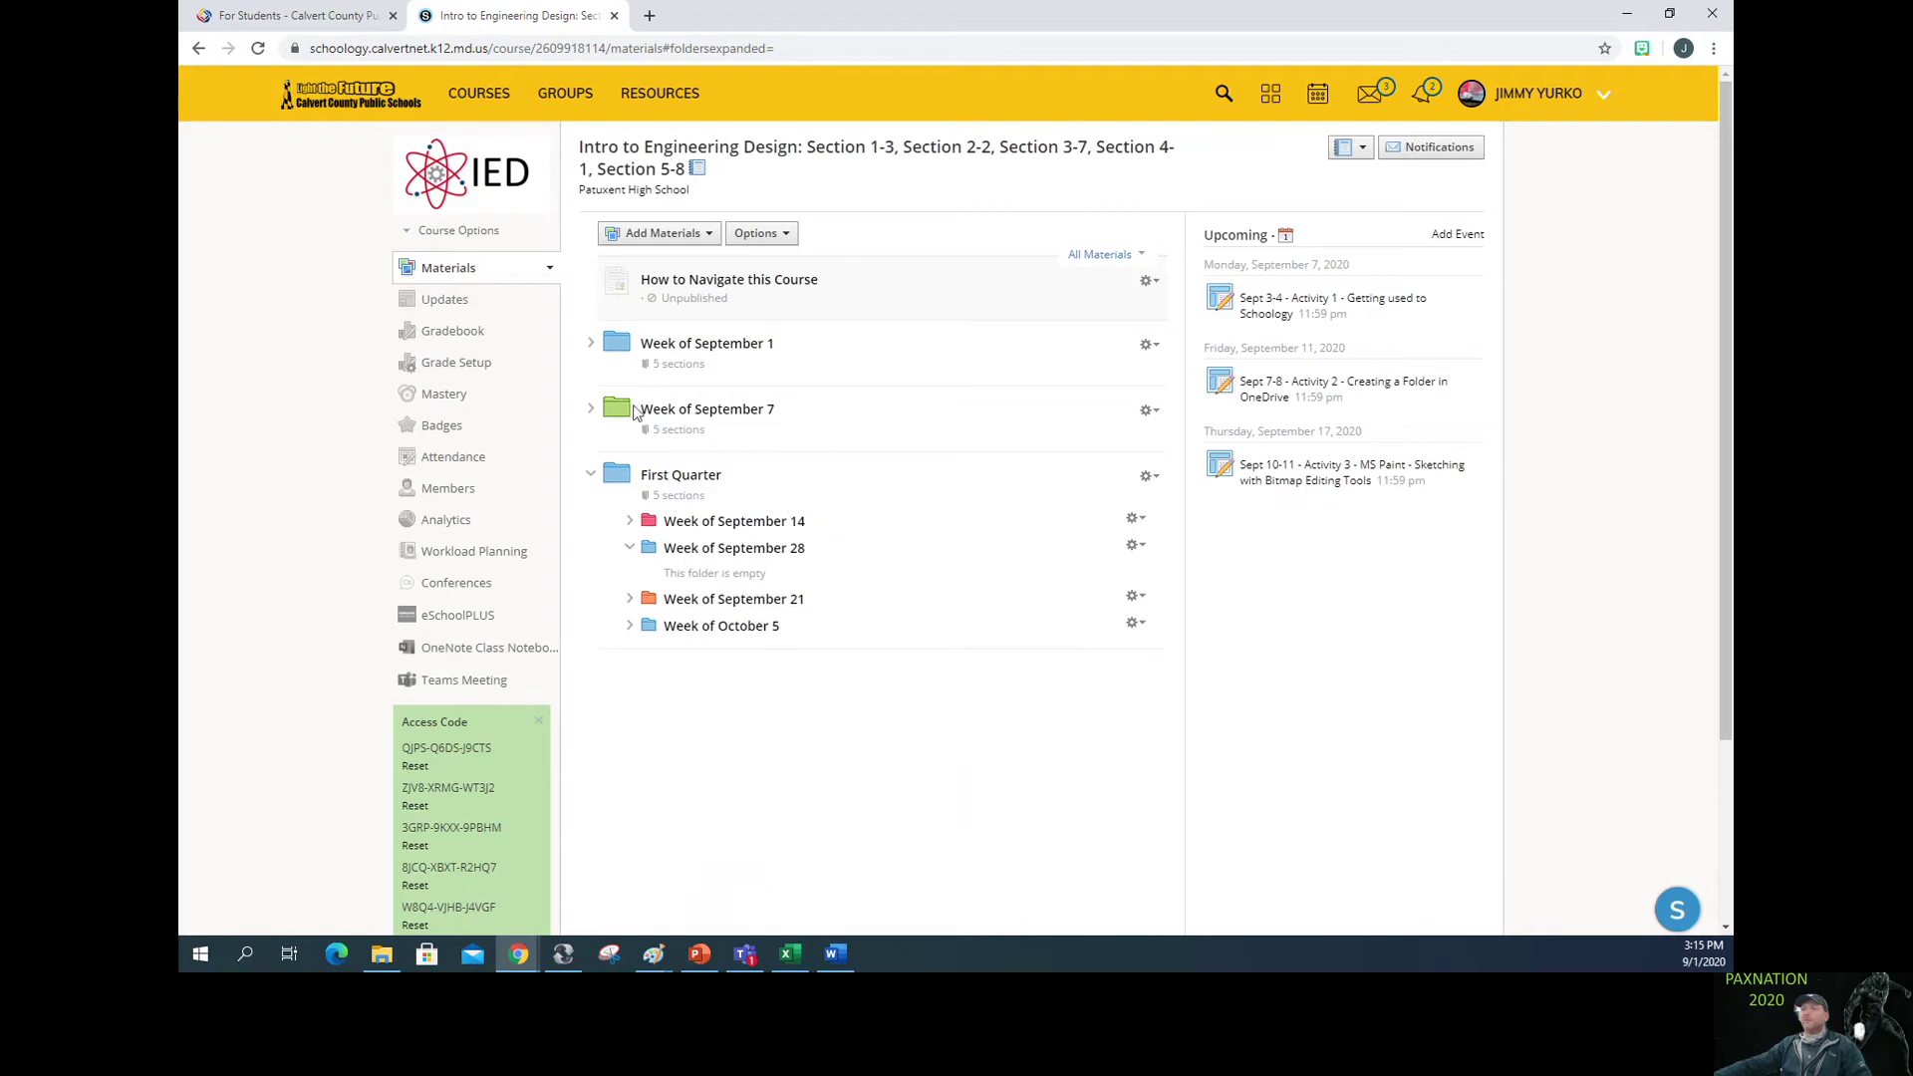
pyautogui.moveTo(707, 409); pyautogui.dragTo(703, 500)
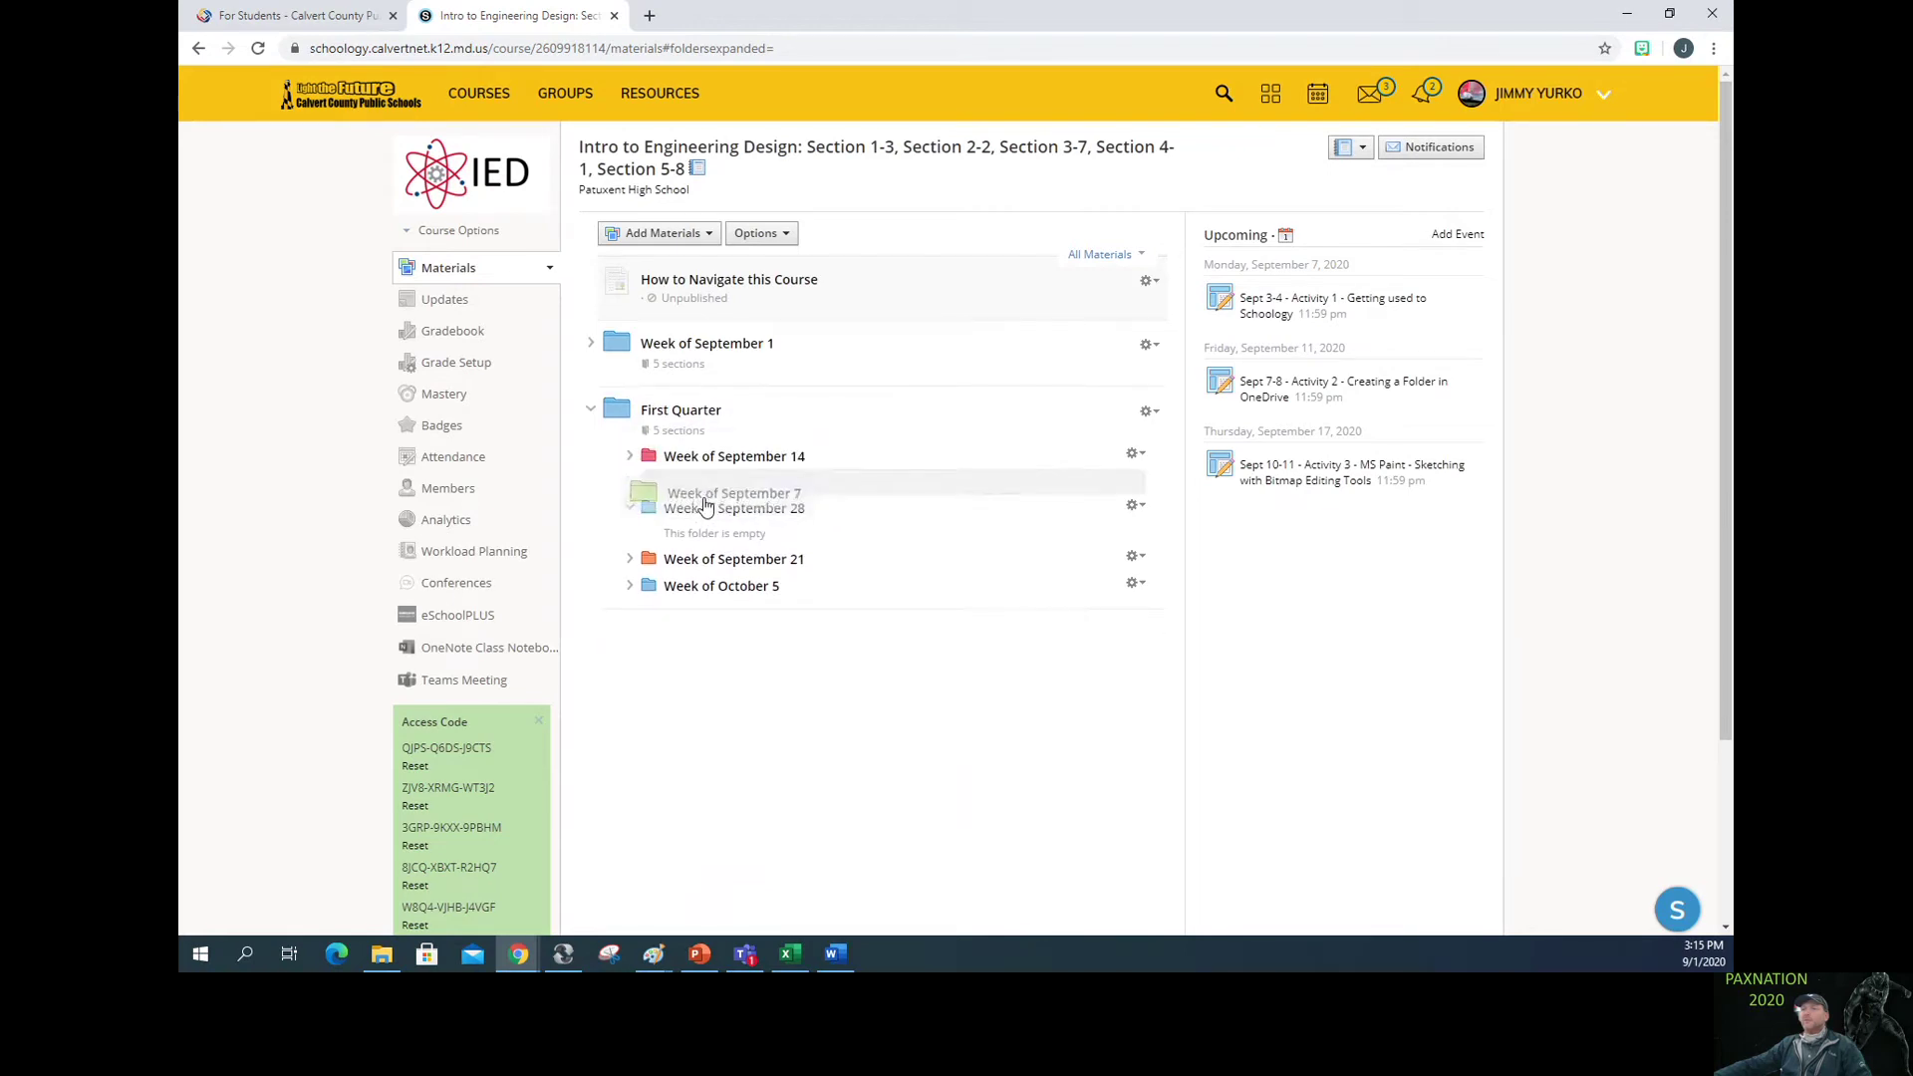
pyautogui.click(592, 409)
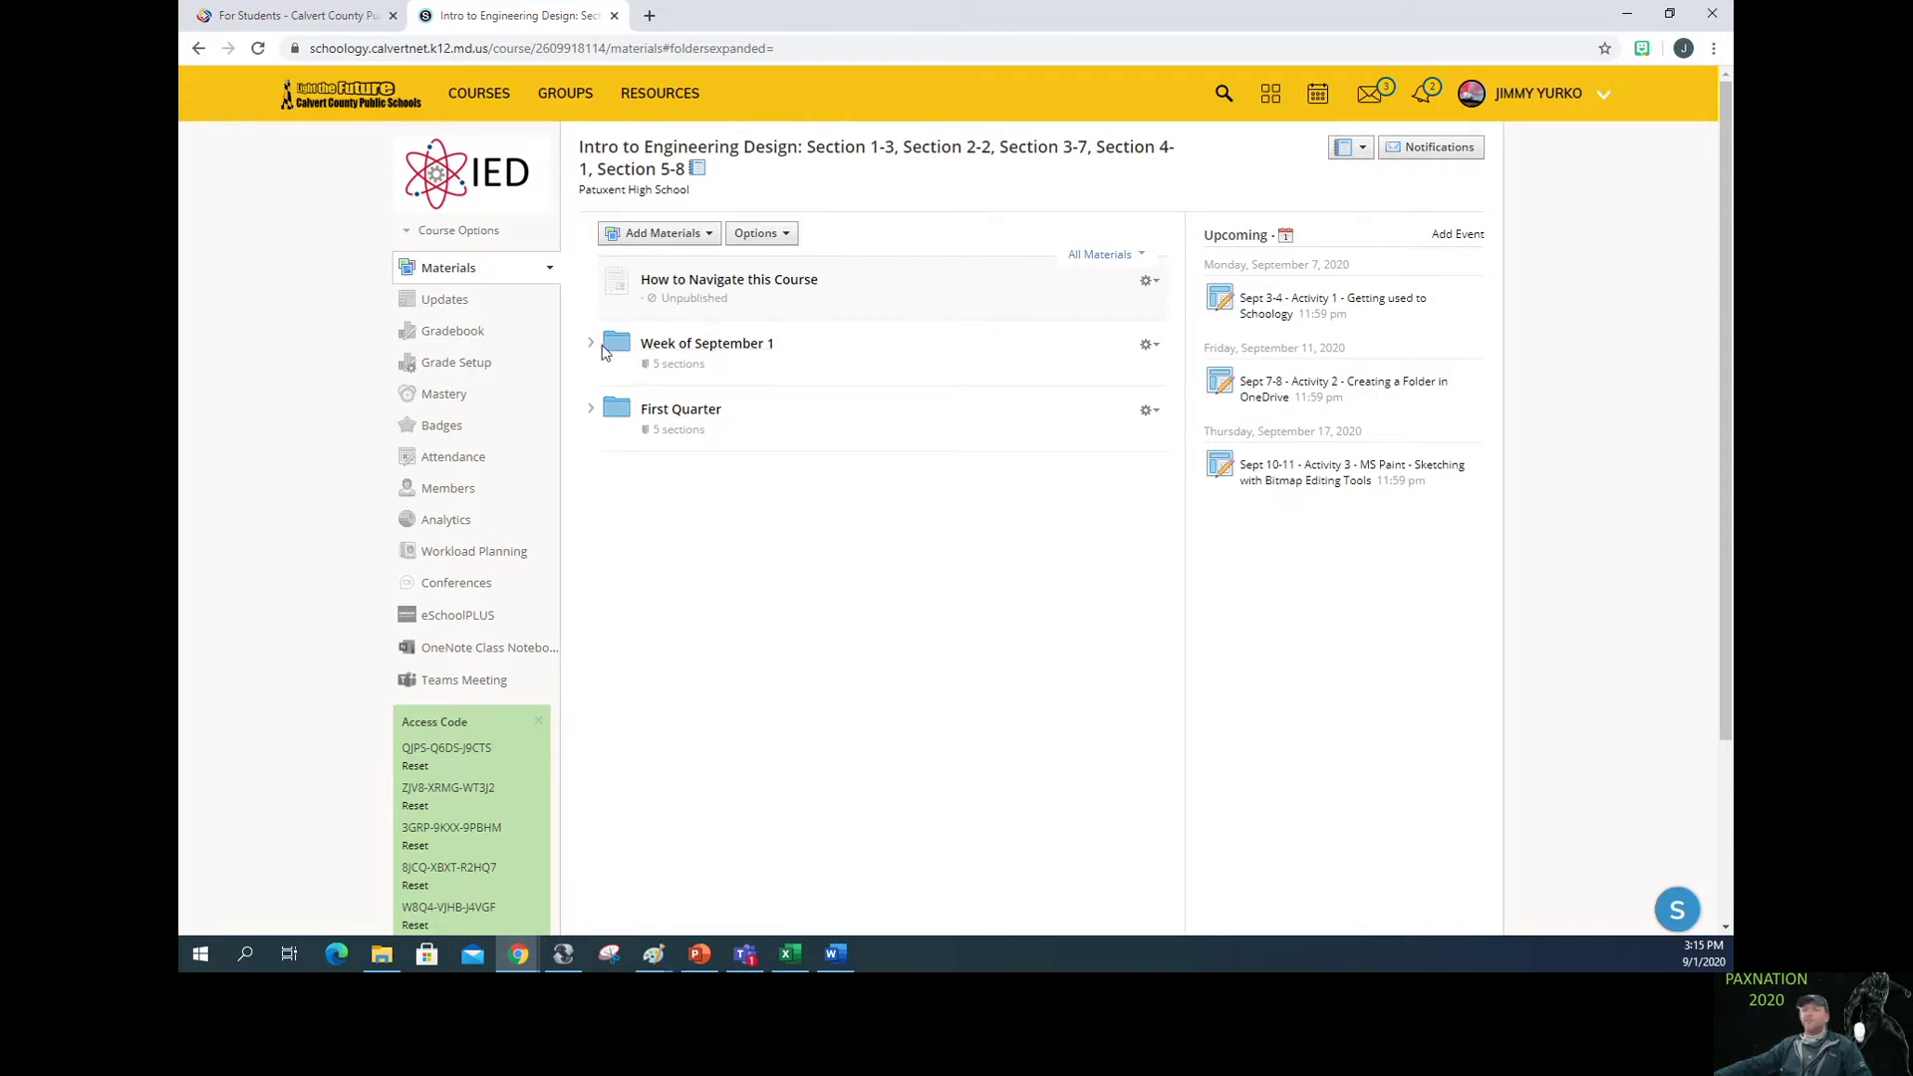
# Step: Put First Quarter above Week of September 1, with Week of September 7 first inside it
pyautogui.click(593, 345)
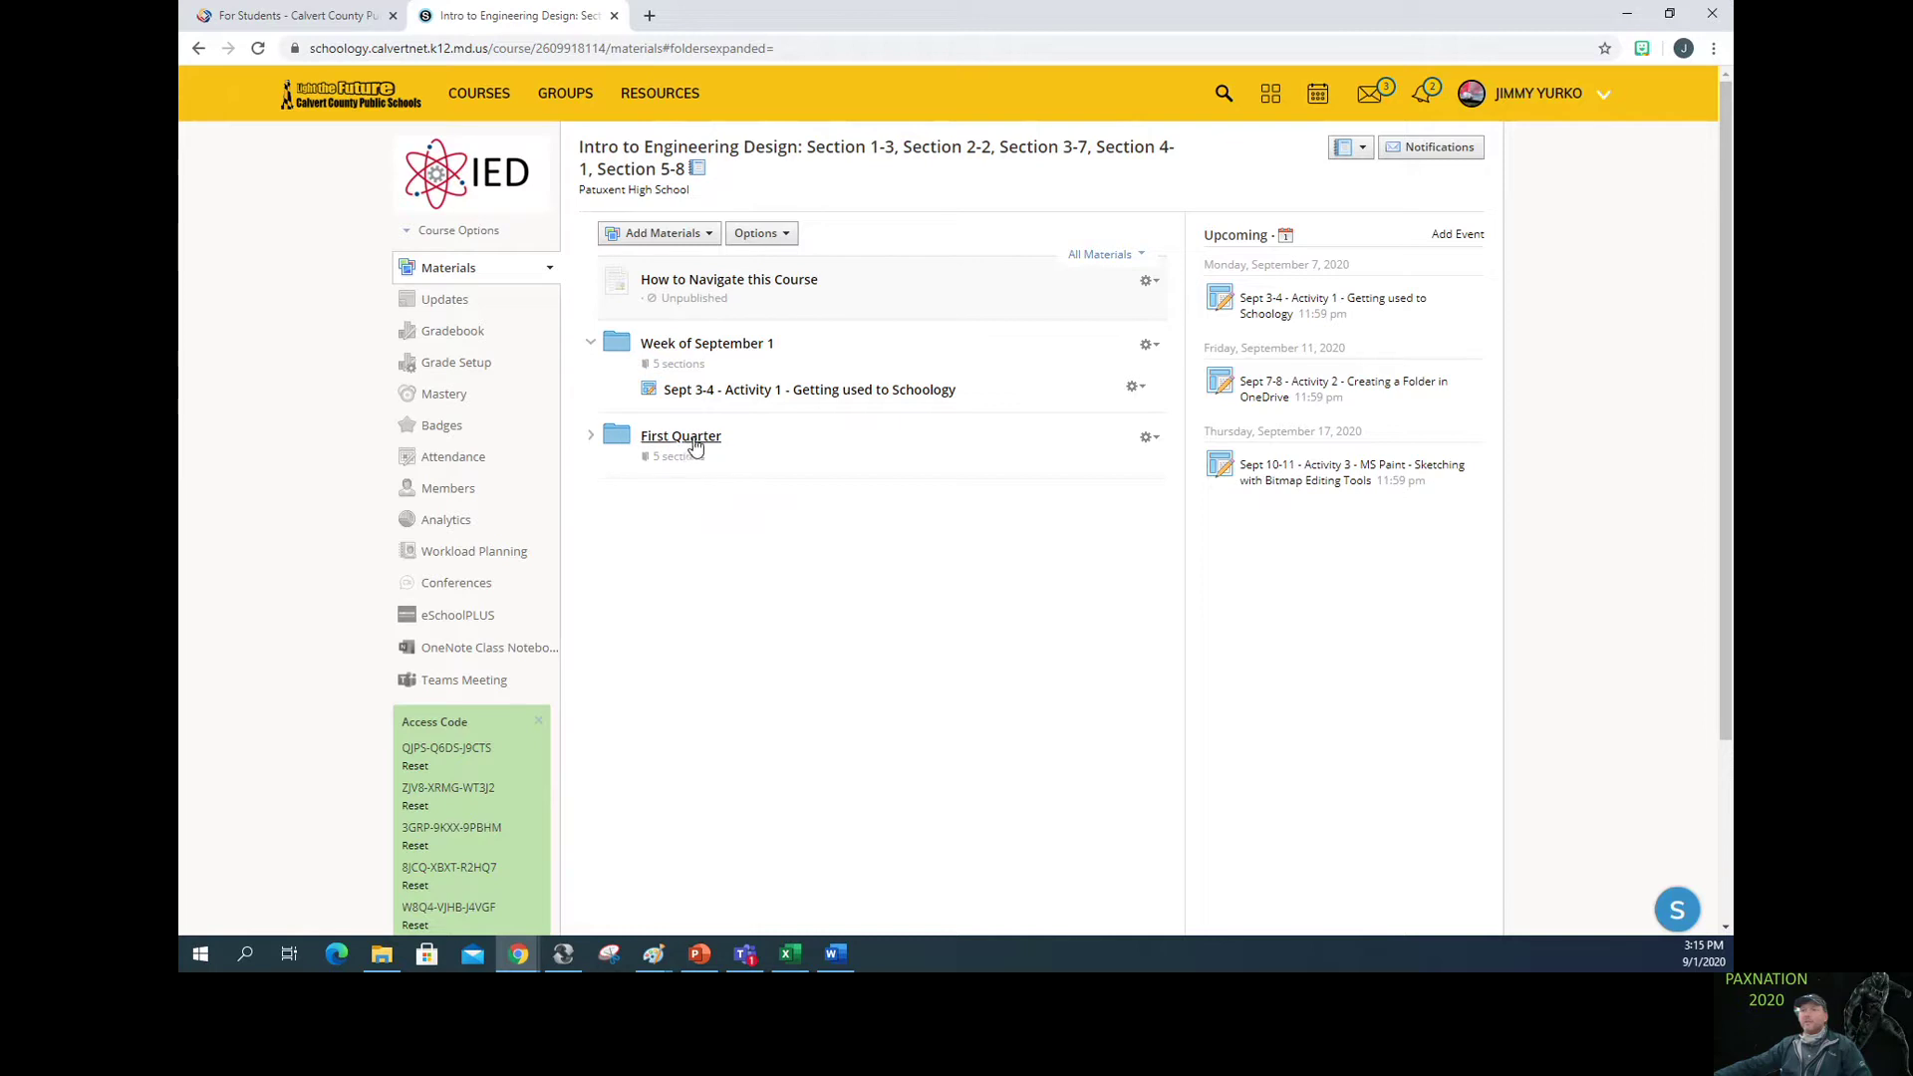
pyautogui.moveTo(691, 454); pyautogui.dragTo(700, 349)
pyautogui.click(607, 344)
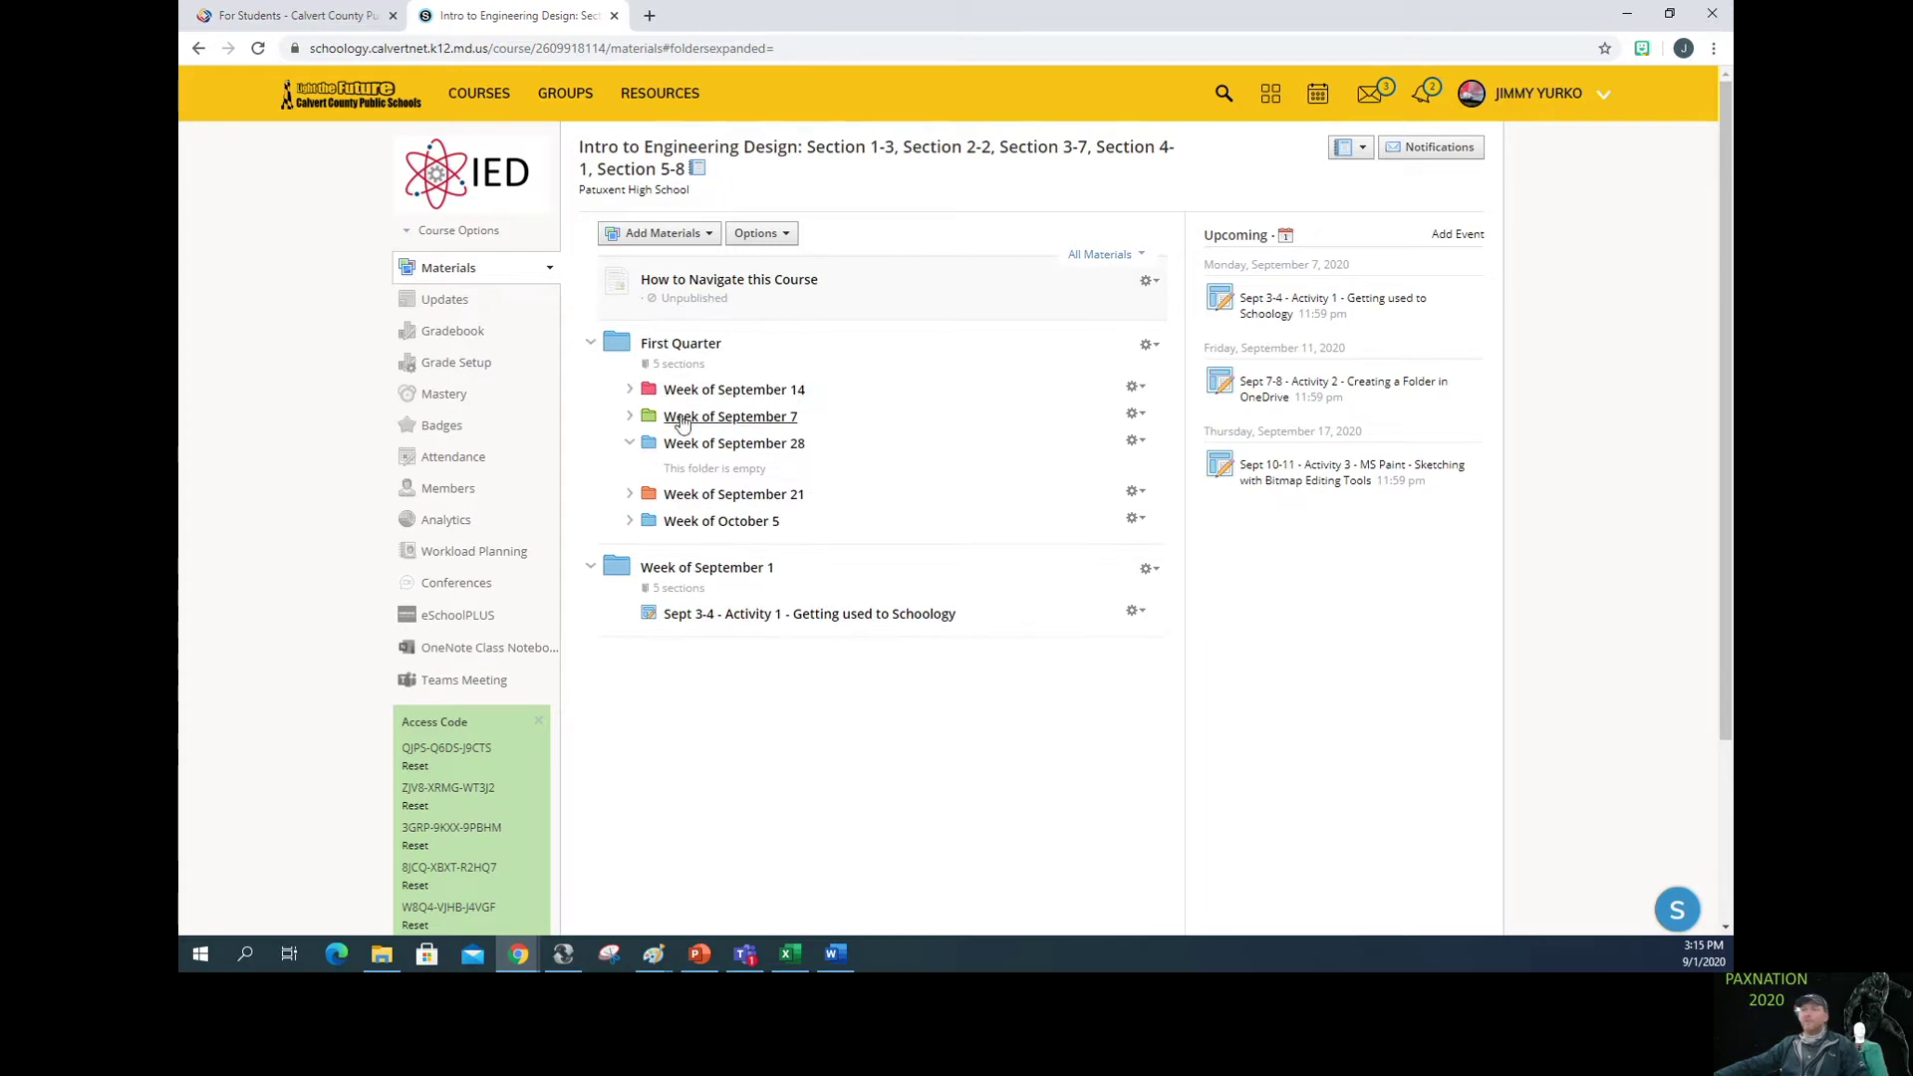
pyautogui.moveTo(666, 415); pyautogui.dragTo(676, 389)
# Step: Open the Sept 3-4 Activity 1 'Getting used to Schoology' assignment under Week of September 7
pyautogui.click(630, 389)
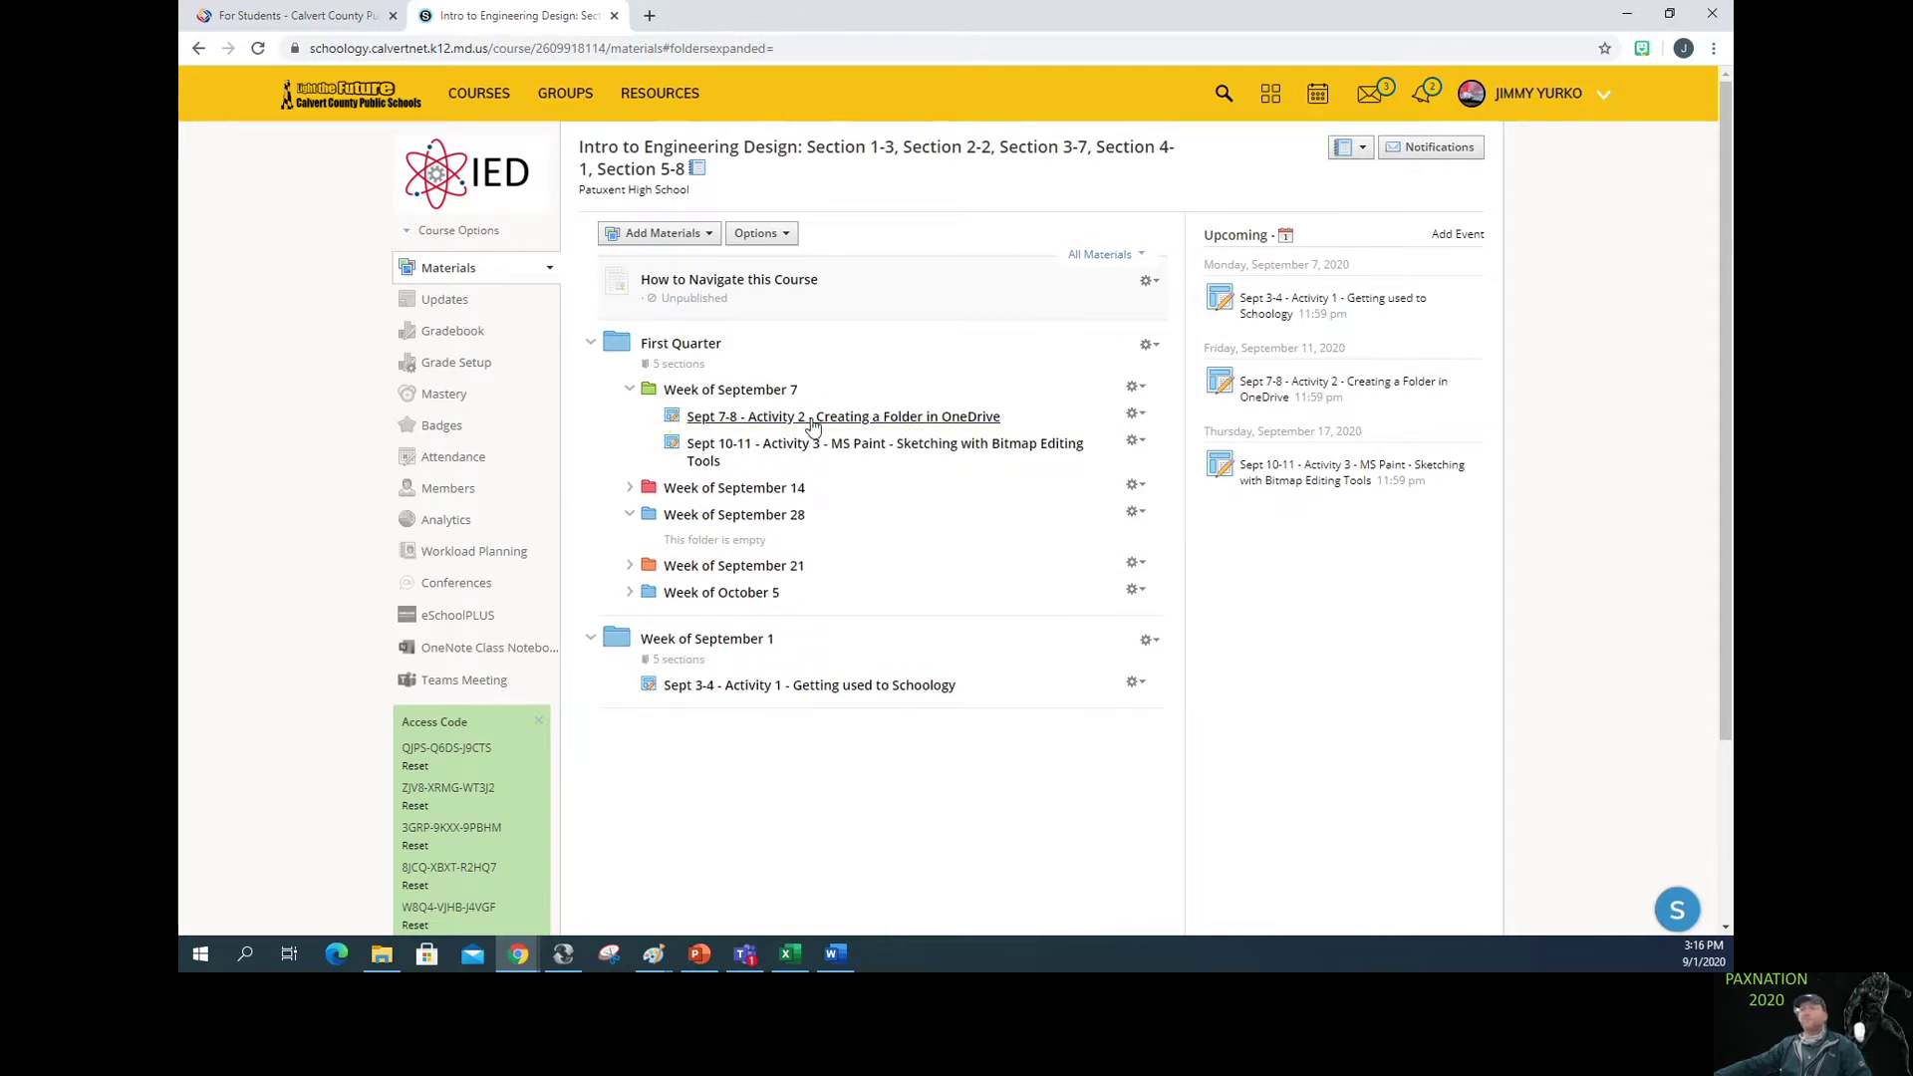
pyautogui.moveTo(702, 691)
pyautogui.mouseDown()
pyautogui.moveTo(693, 668)
pyautogui.moveTo(760, 695)
pyautogui.mouseUp()
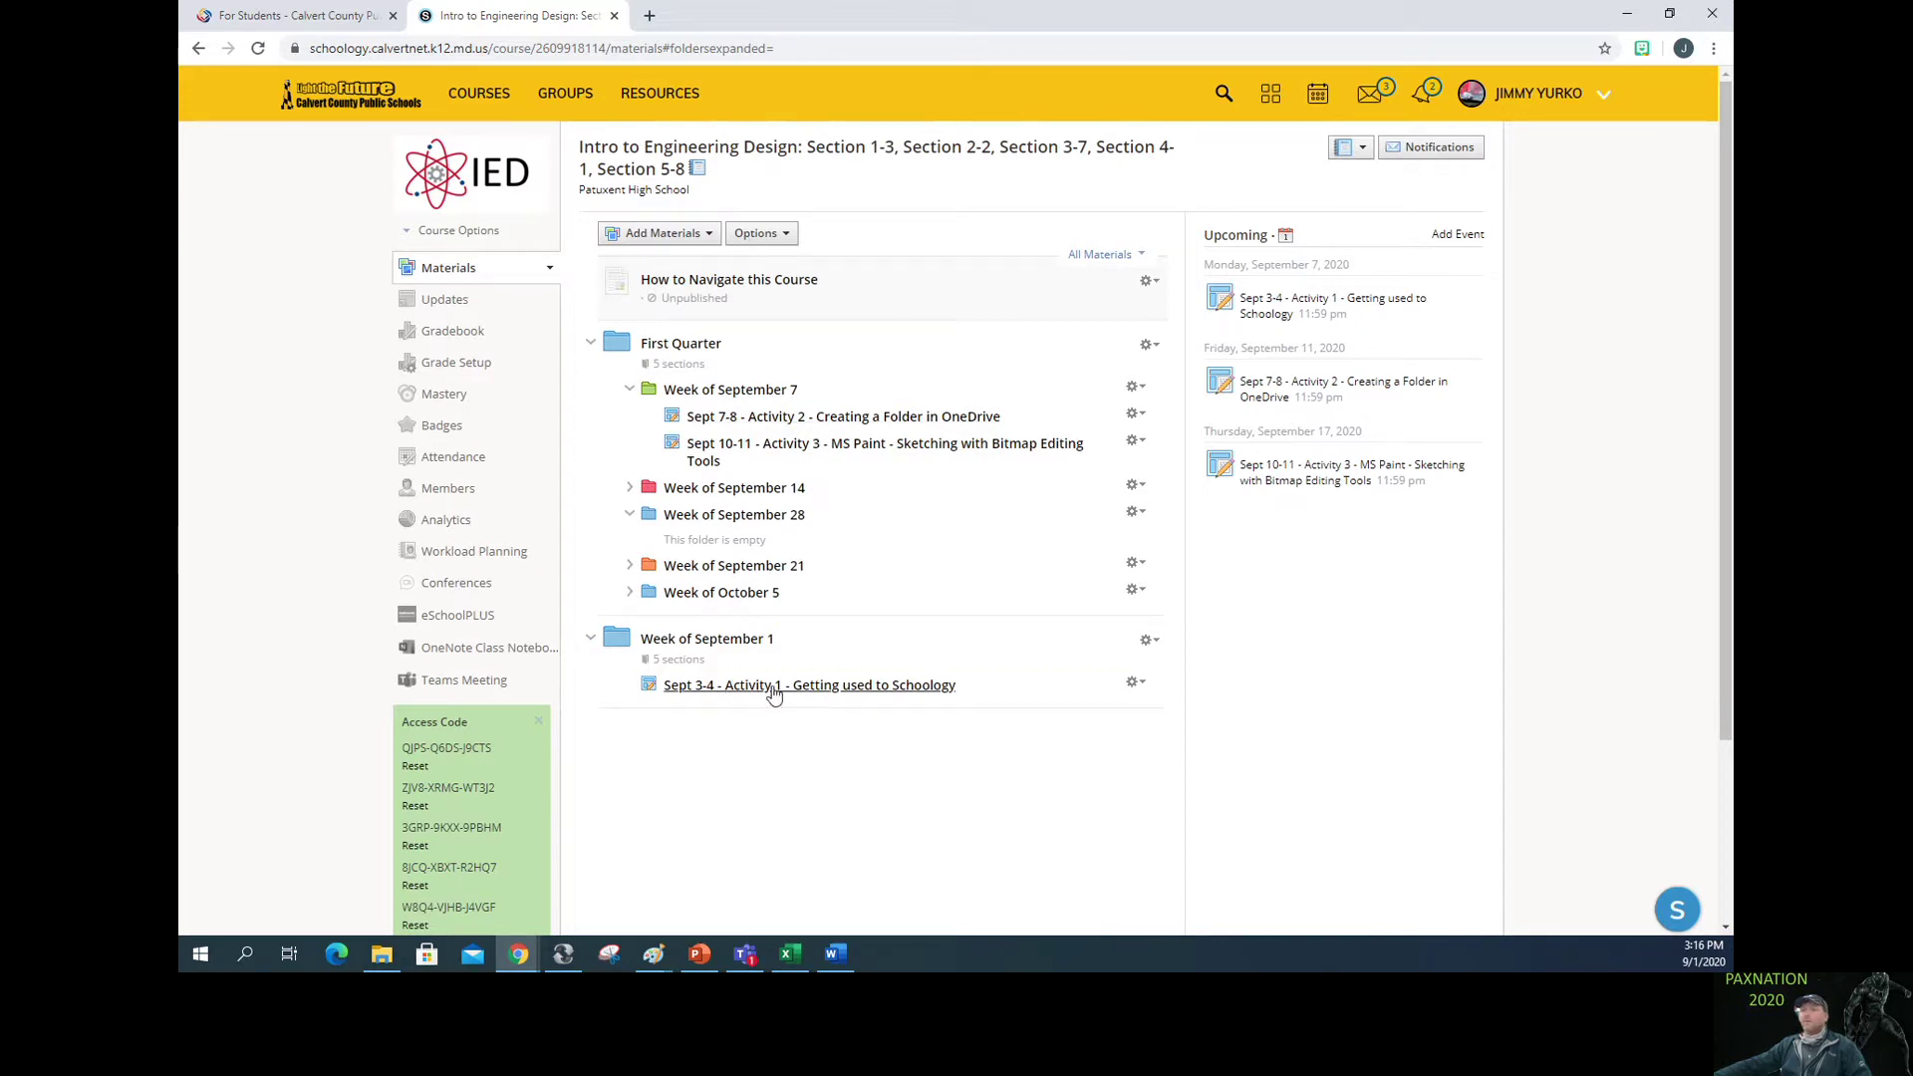
pyautogui.click(775, 688)
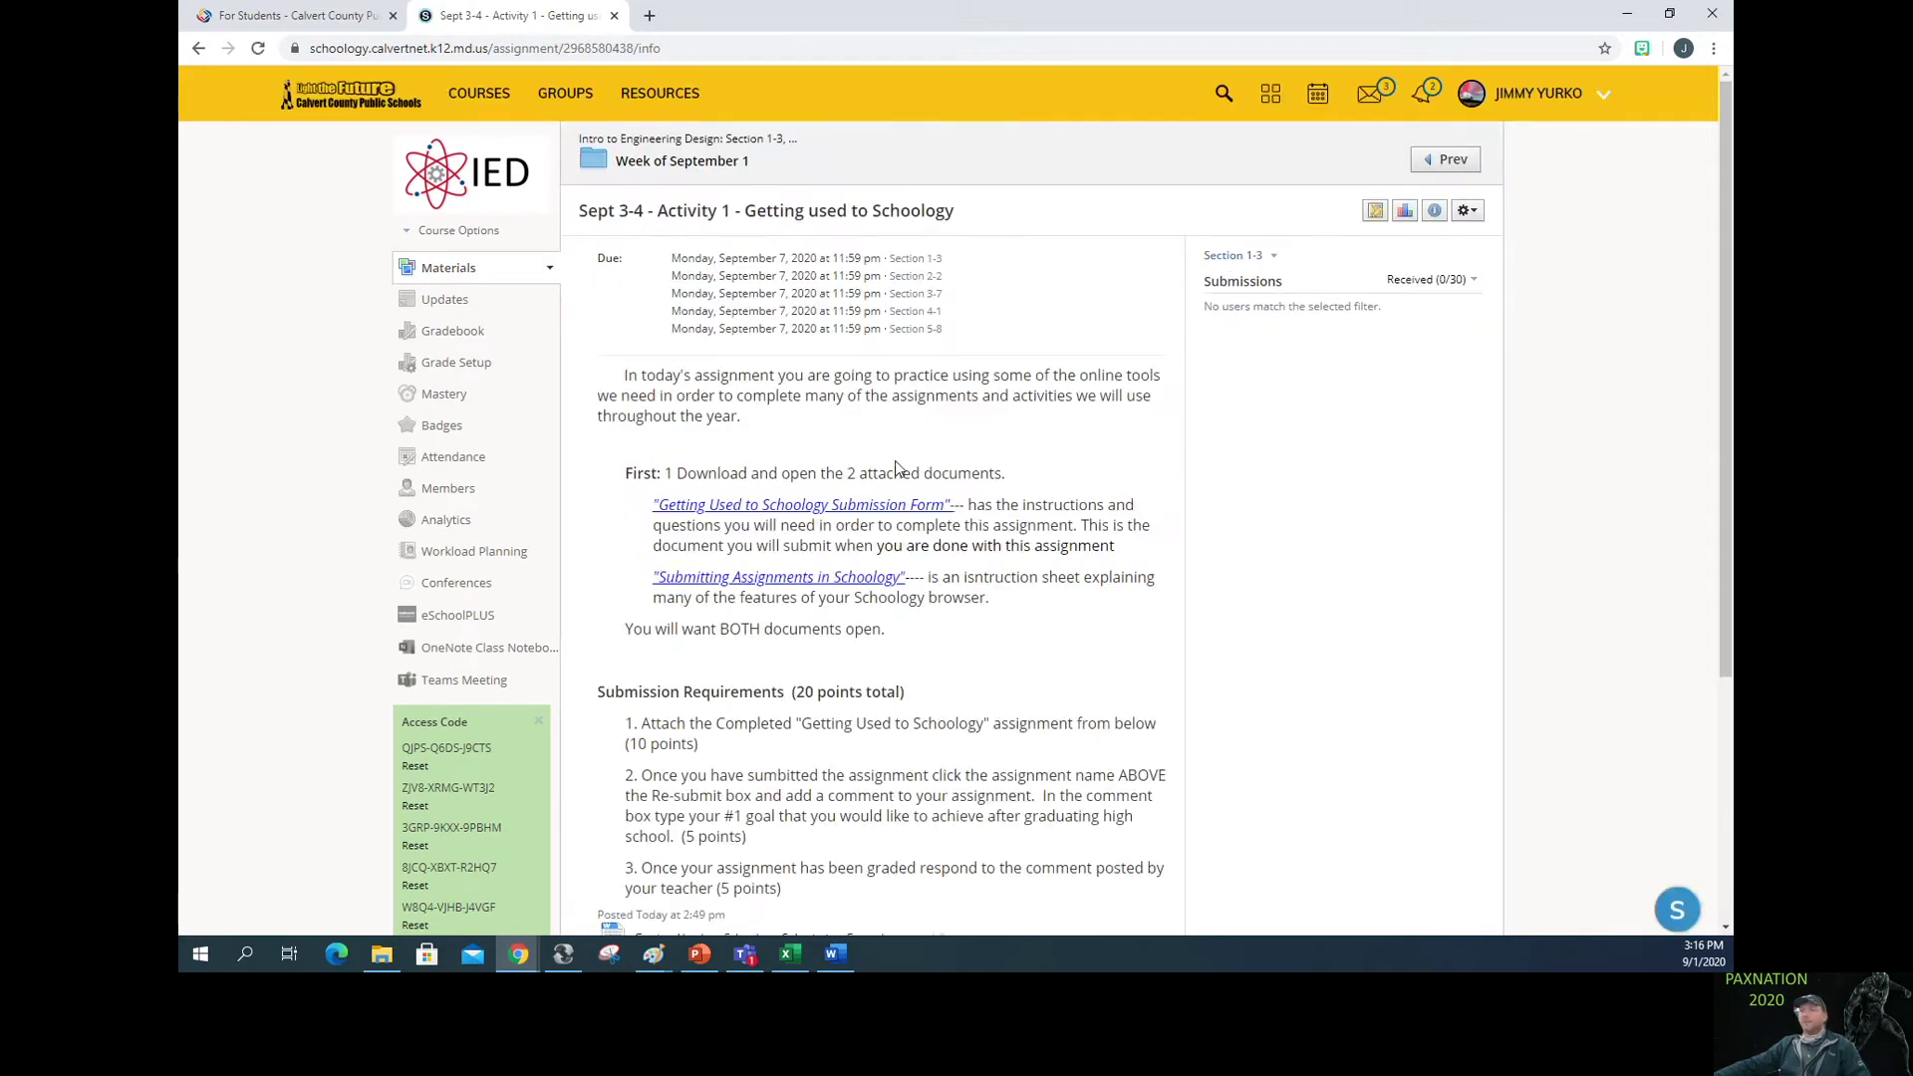
pyautogui.scroll(-3, 896, 461)
pyautogui.scroll(3, 898, 482)
pyautogui.scroll(-1, 895, 475)
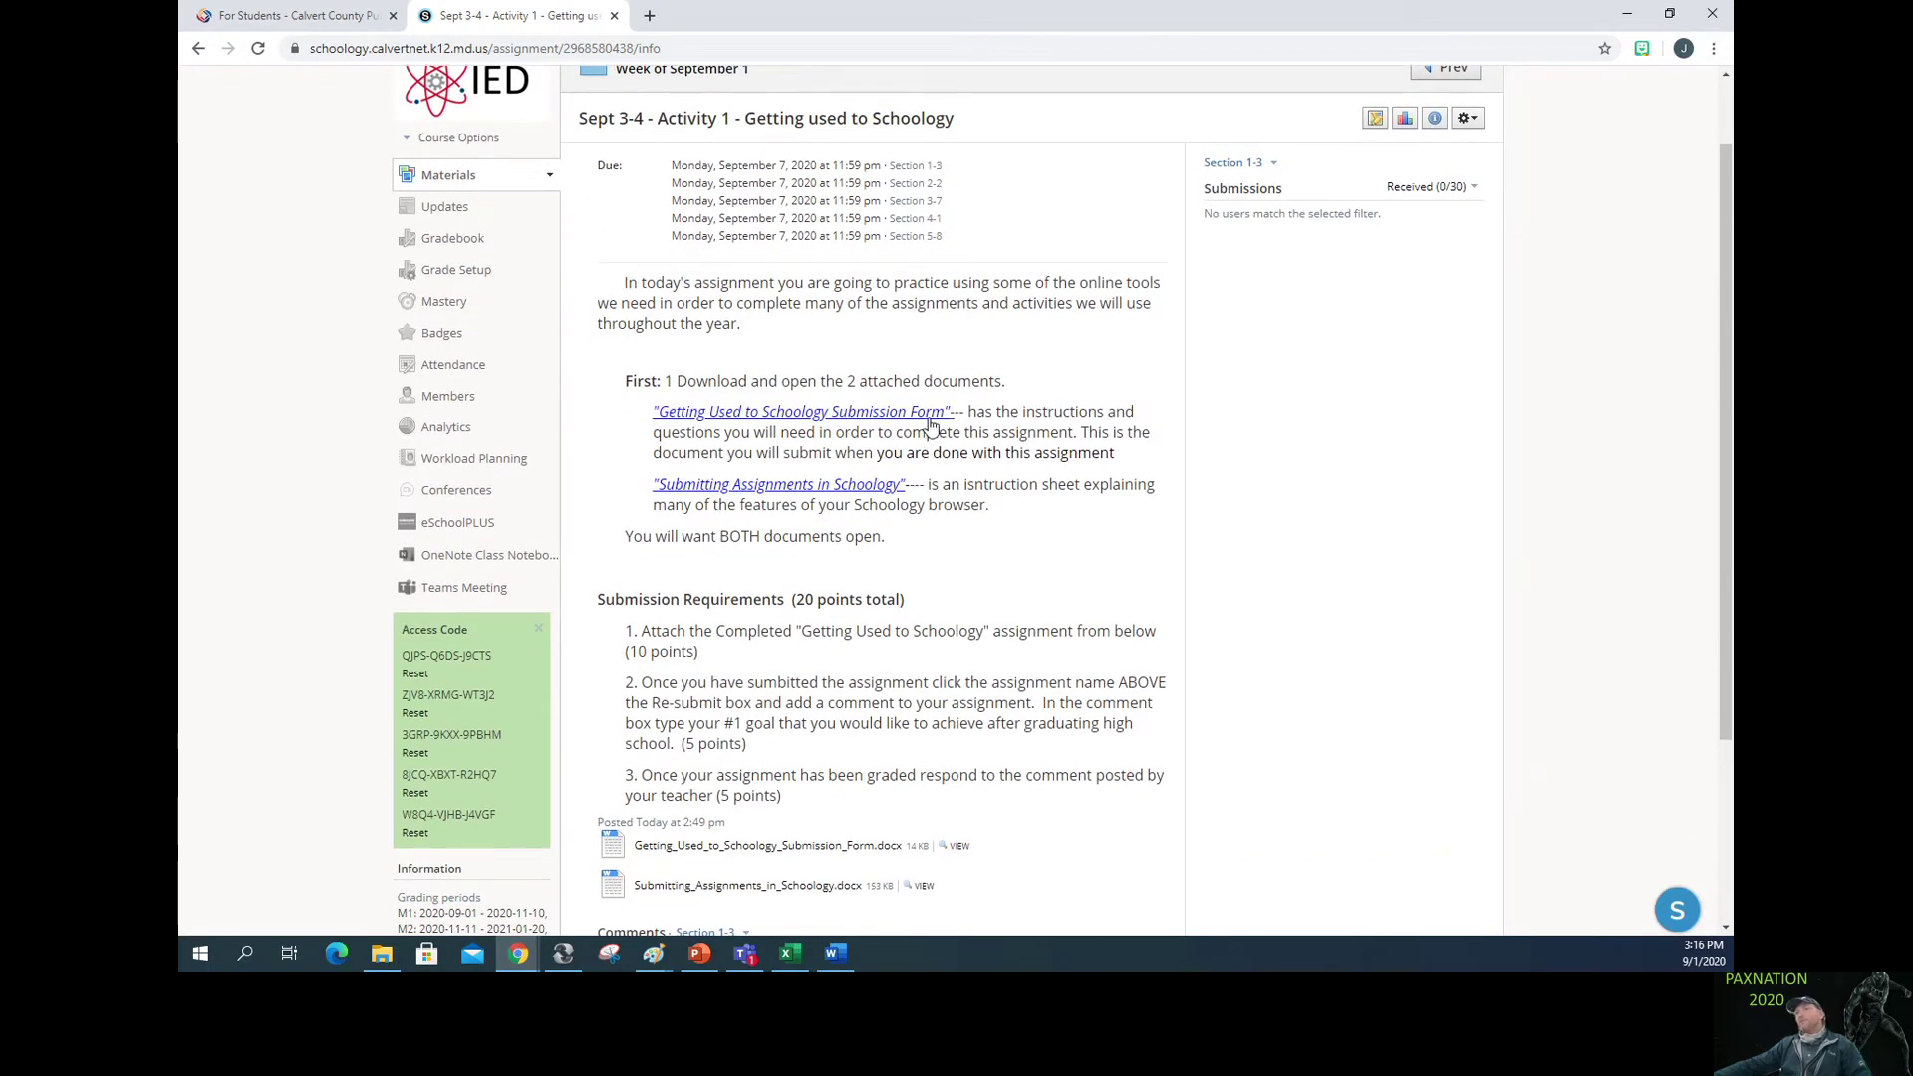
pyautogui.scroll(1, 930, 425)
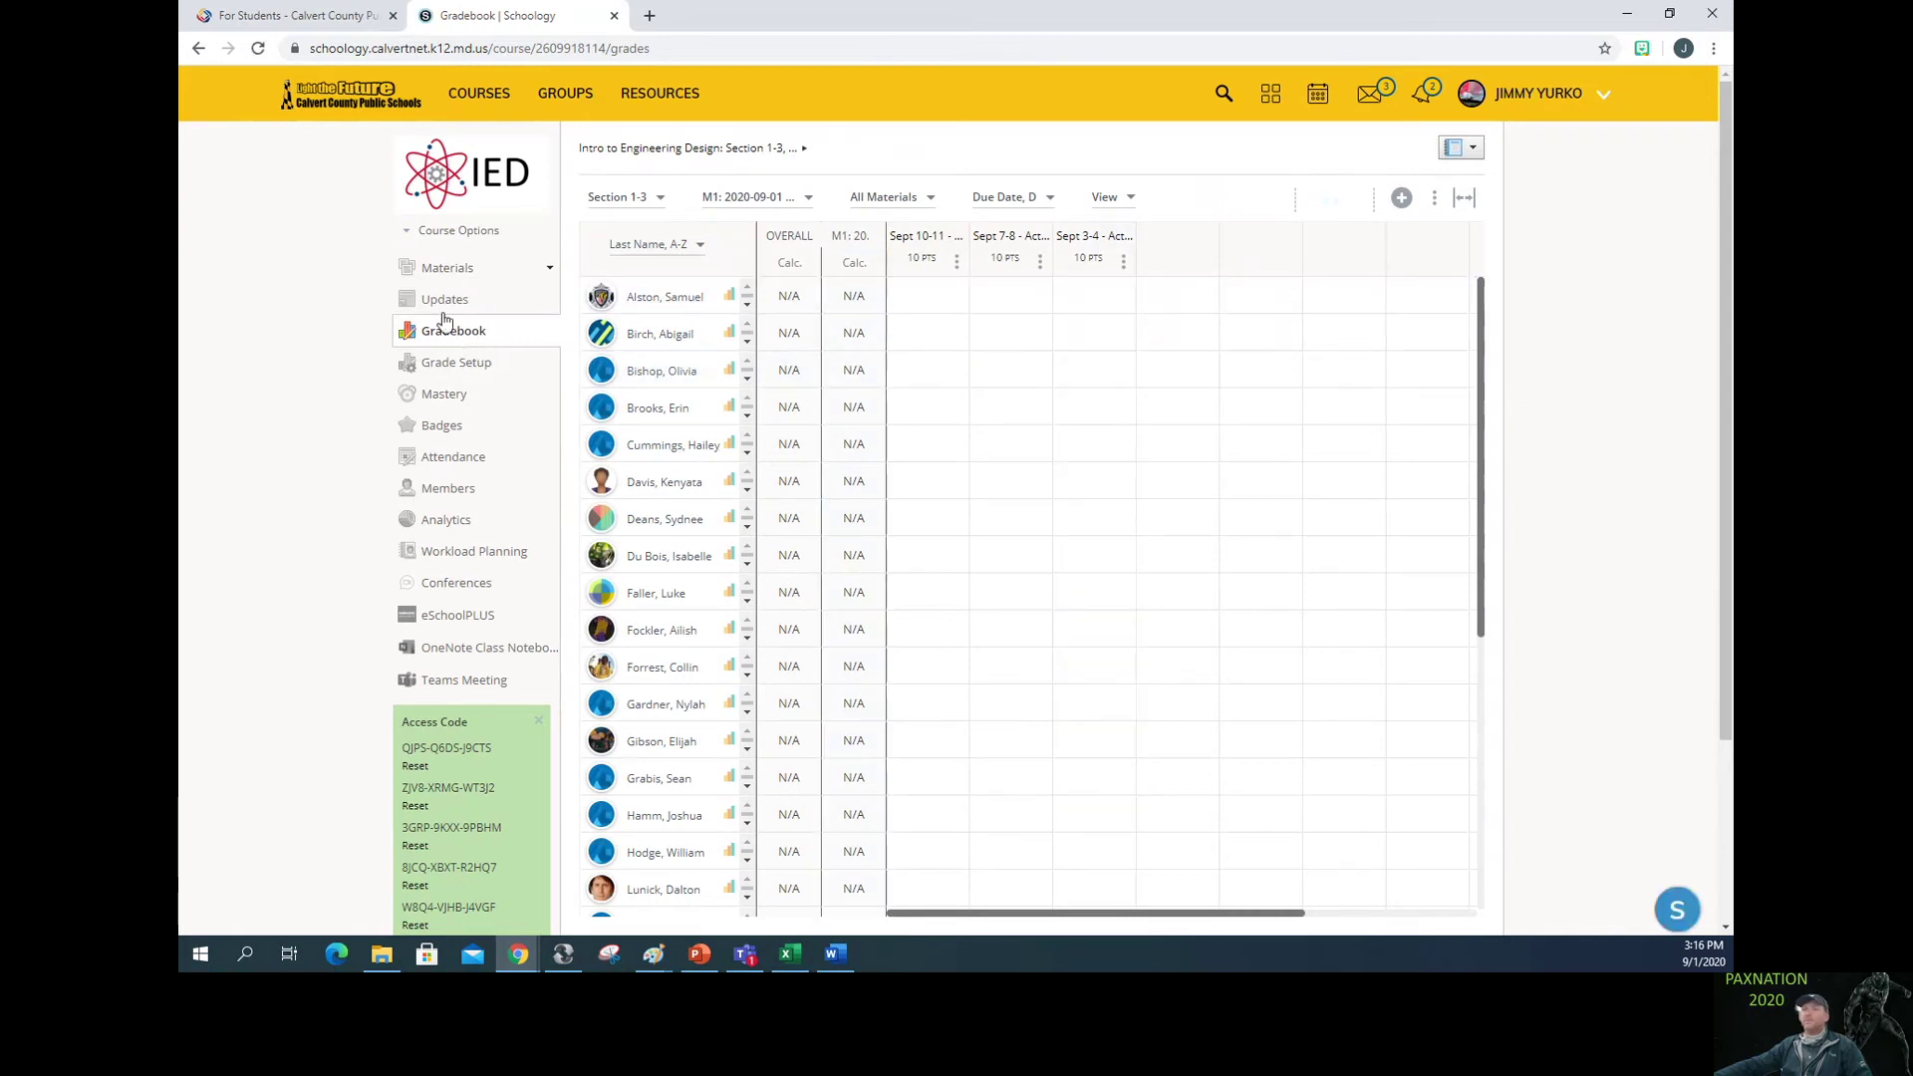
pyautogui.click(408, 233)
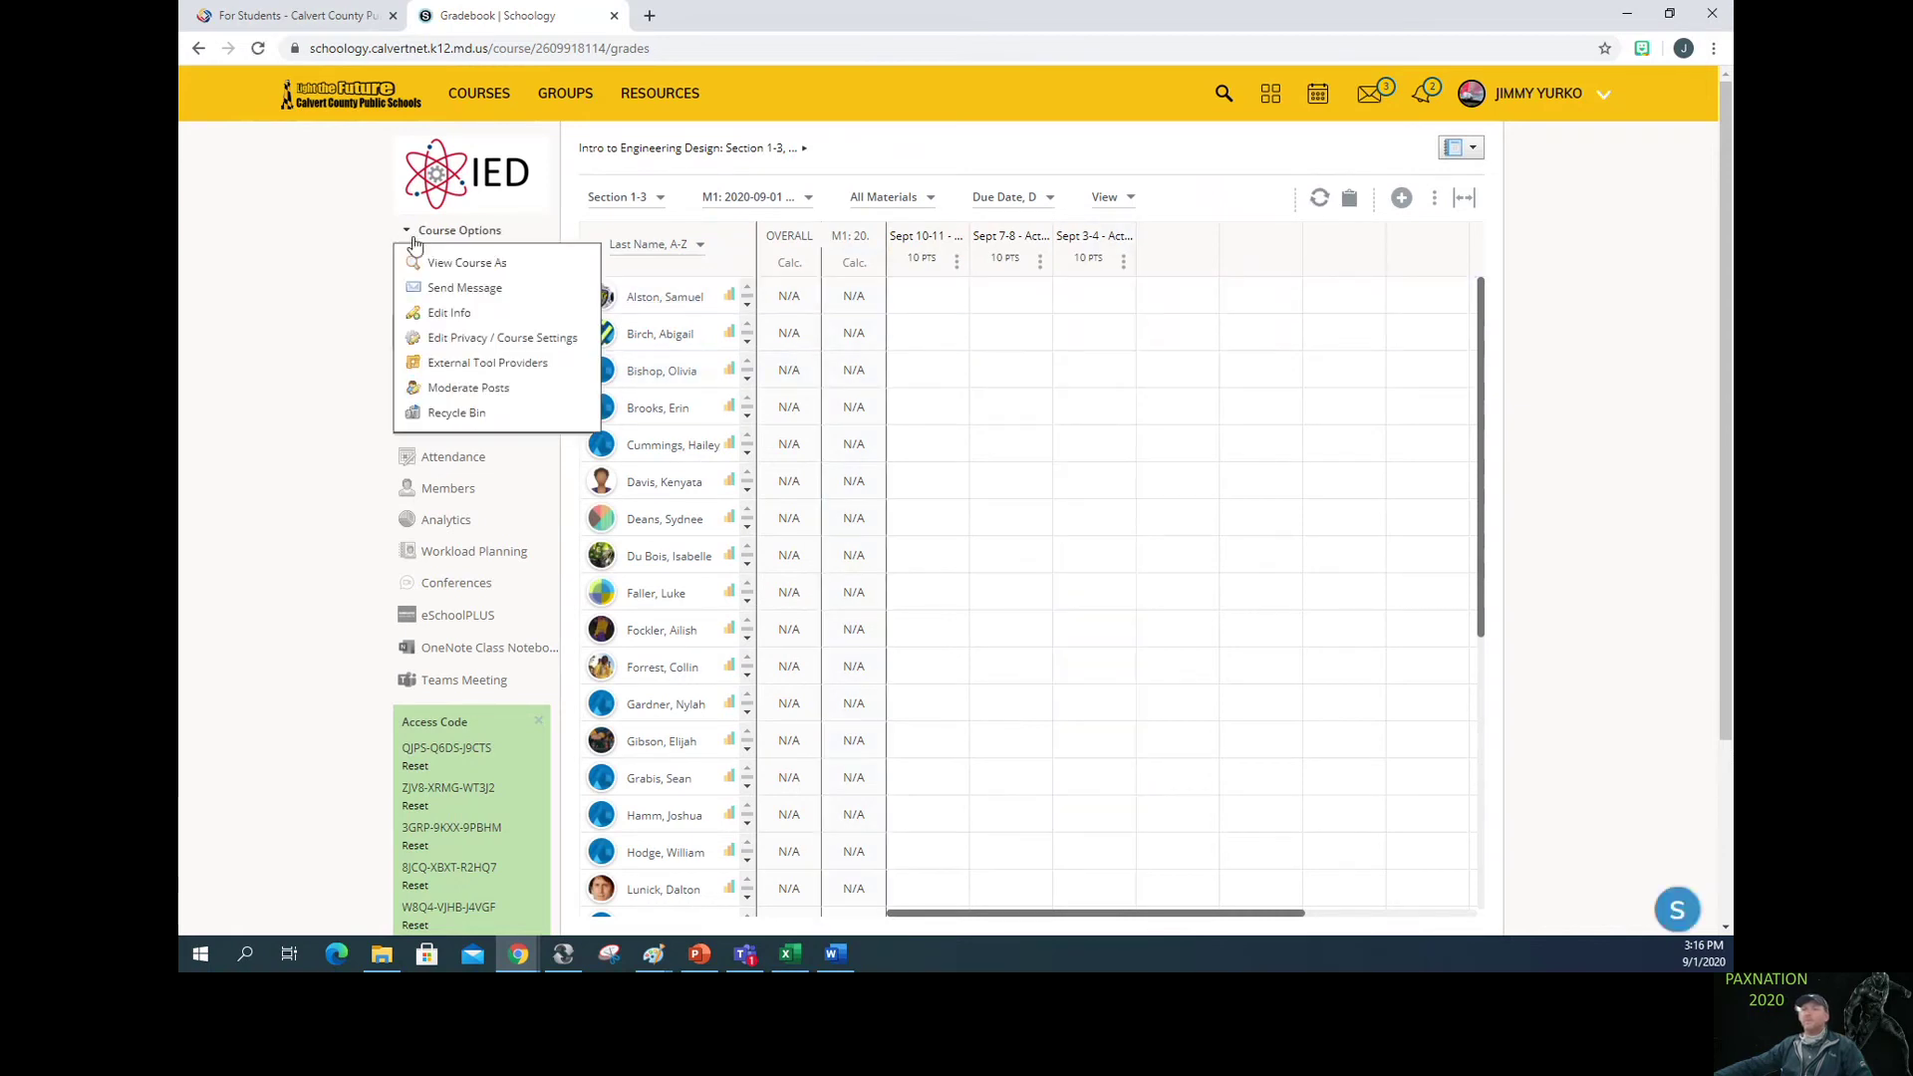
pyautogui.click(437, 264)
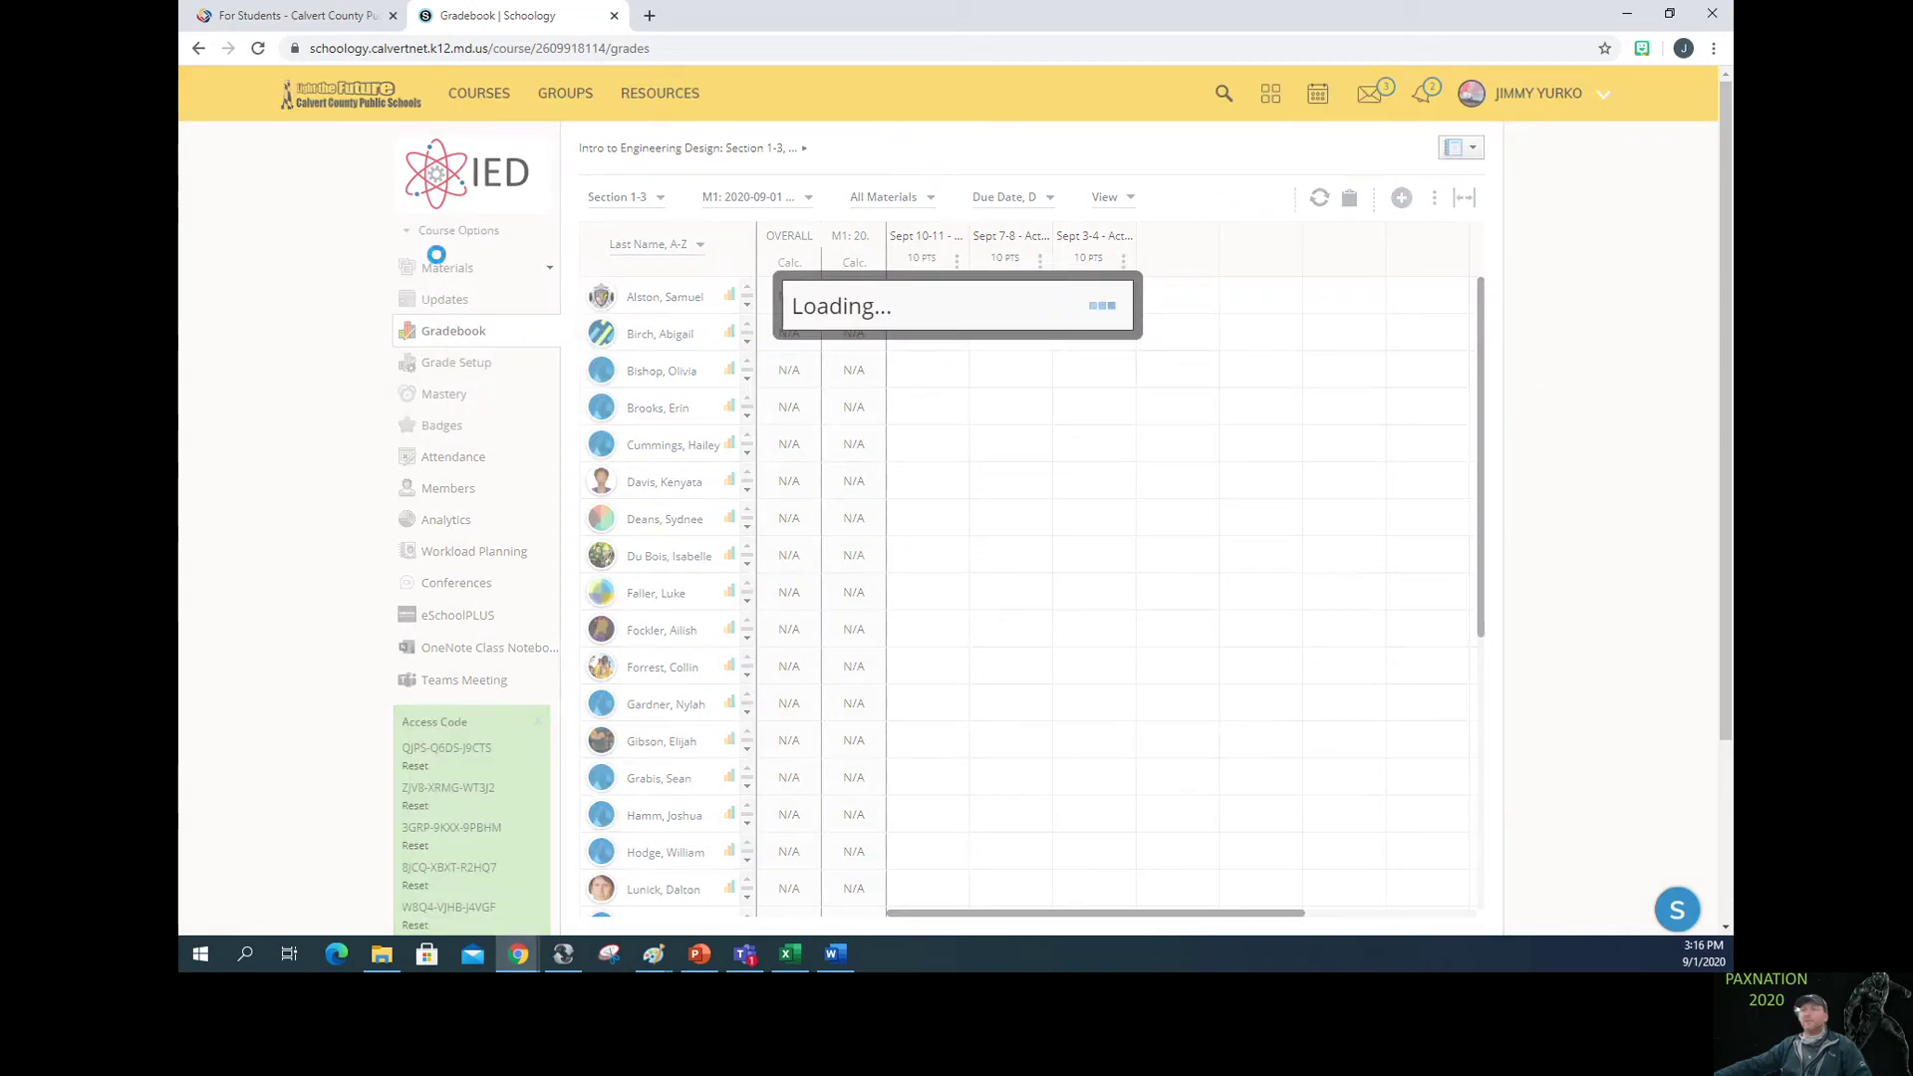
pyautogui.scroll(-1, 870, 366)
pyautogui.scroll(-4, 877, 368)
pyautogui.scroll(-3, 878, 367)
pyautogui.scroll(-2, 878, 368)
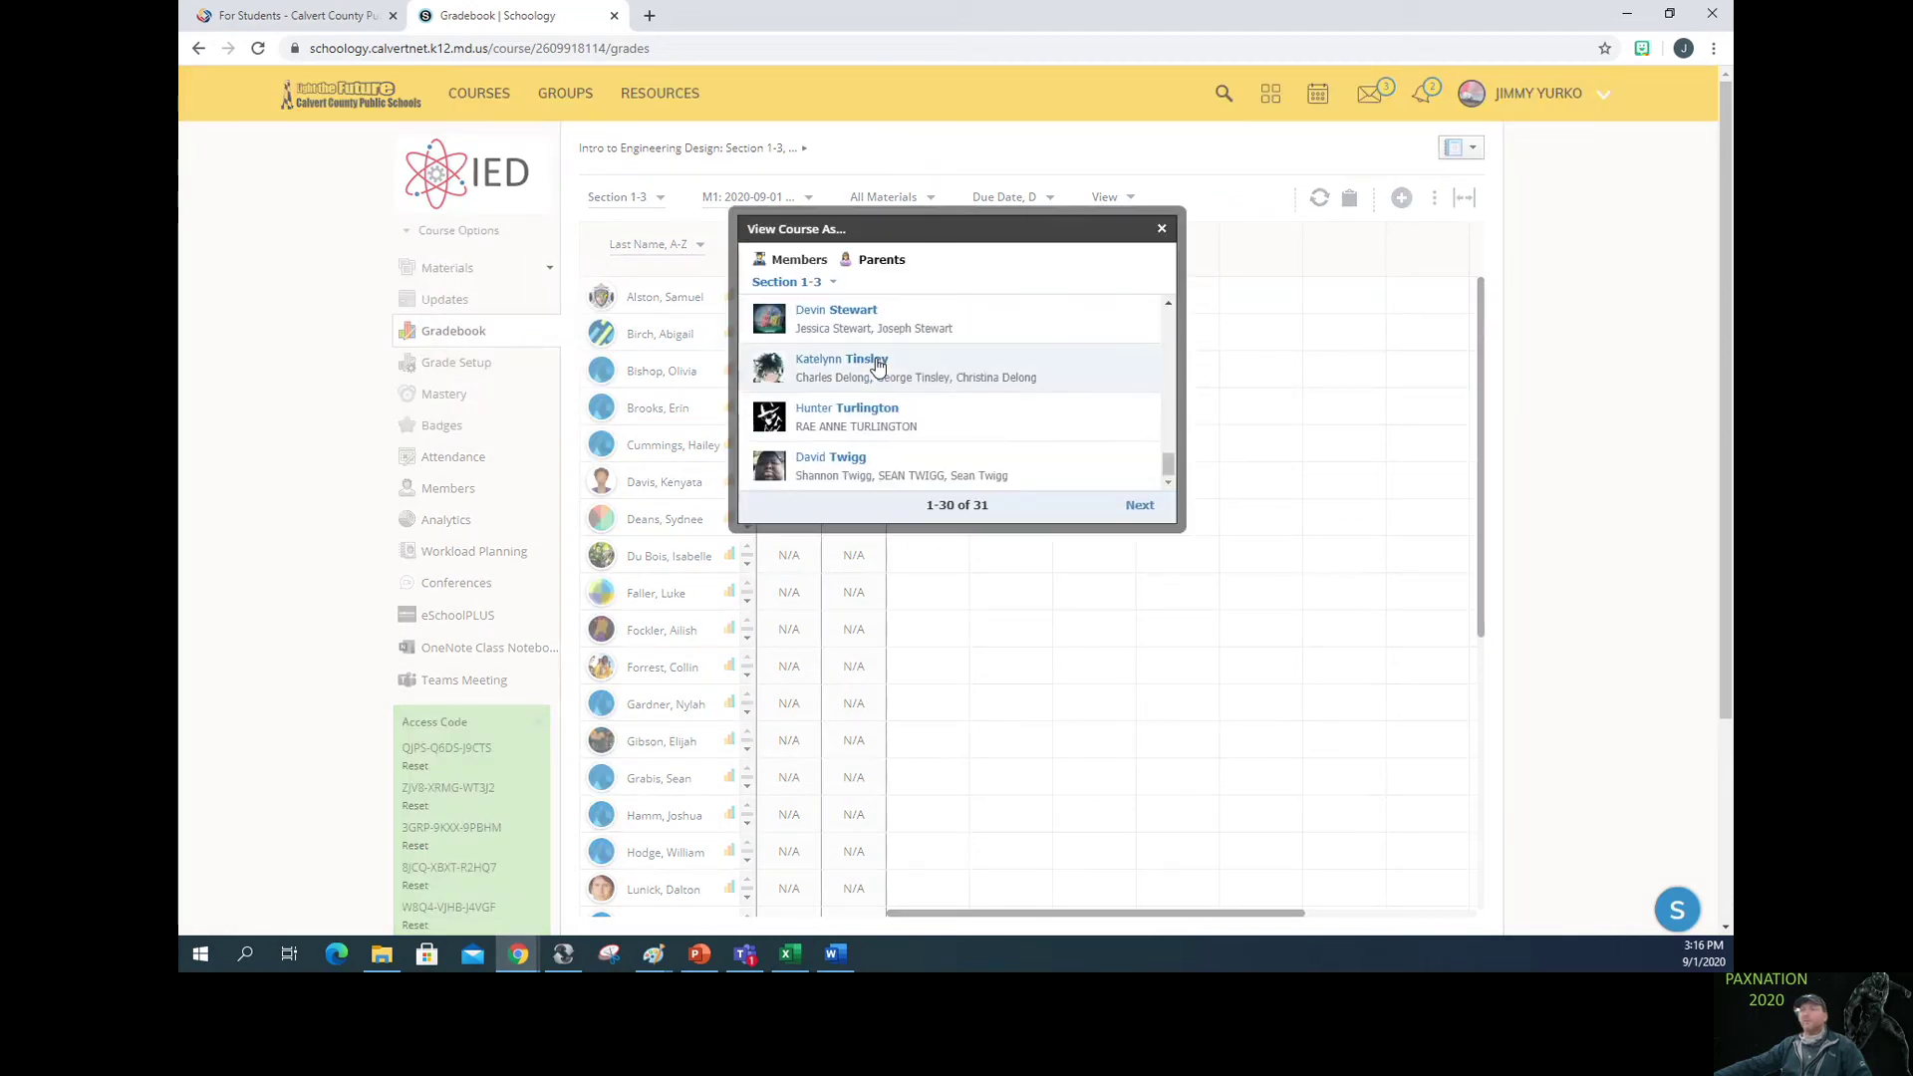
pyautogui.scroll(2, 878, 369)
pyautogui.scroll(1, 877, 368)
pyautogui.scroll(1, 877, 367)
pyautogui.scroll(2, 878, 368)
pyautogui.scroll(3, 878, 368)
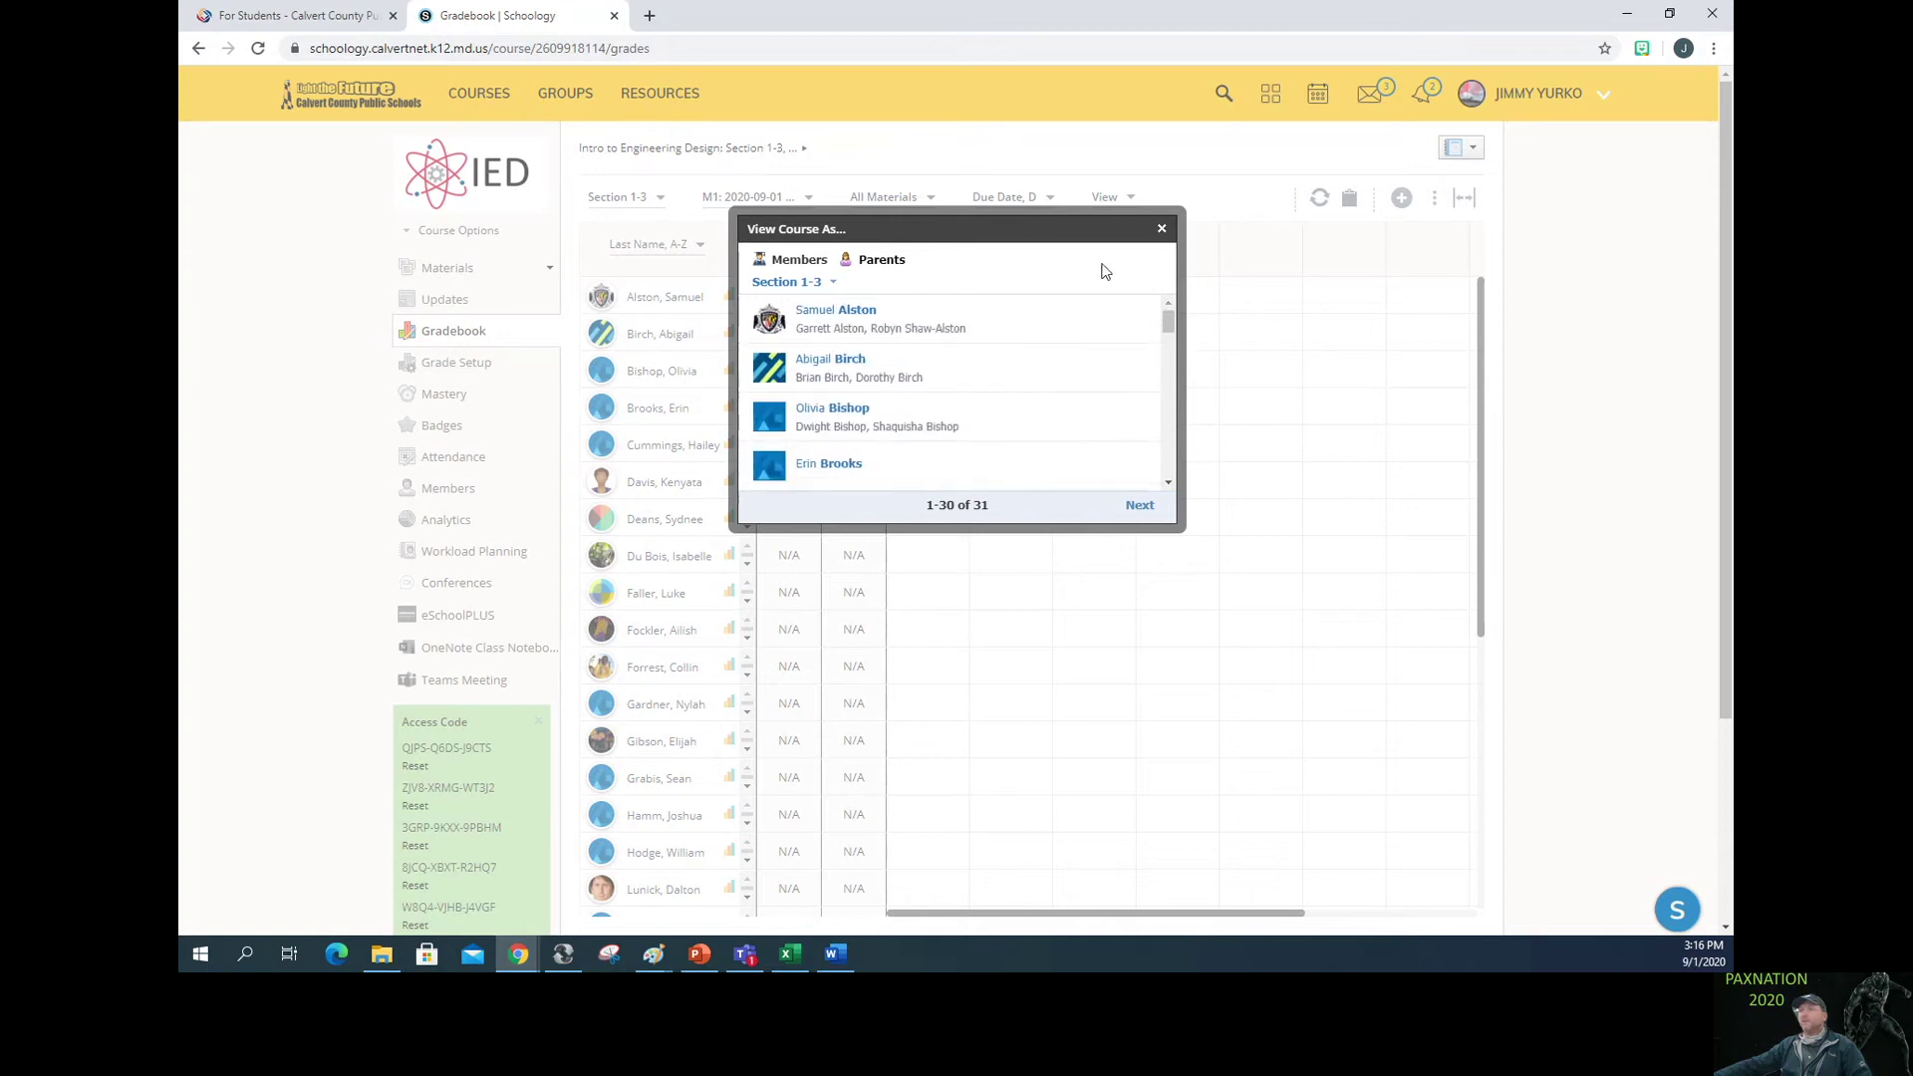
pyautogui.click(1162, 230)
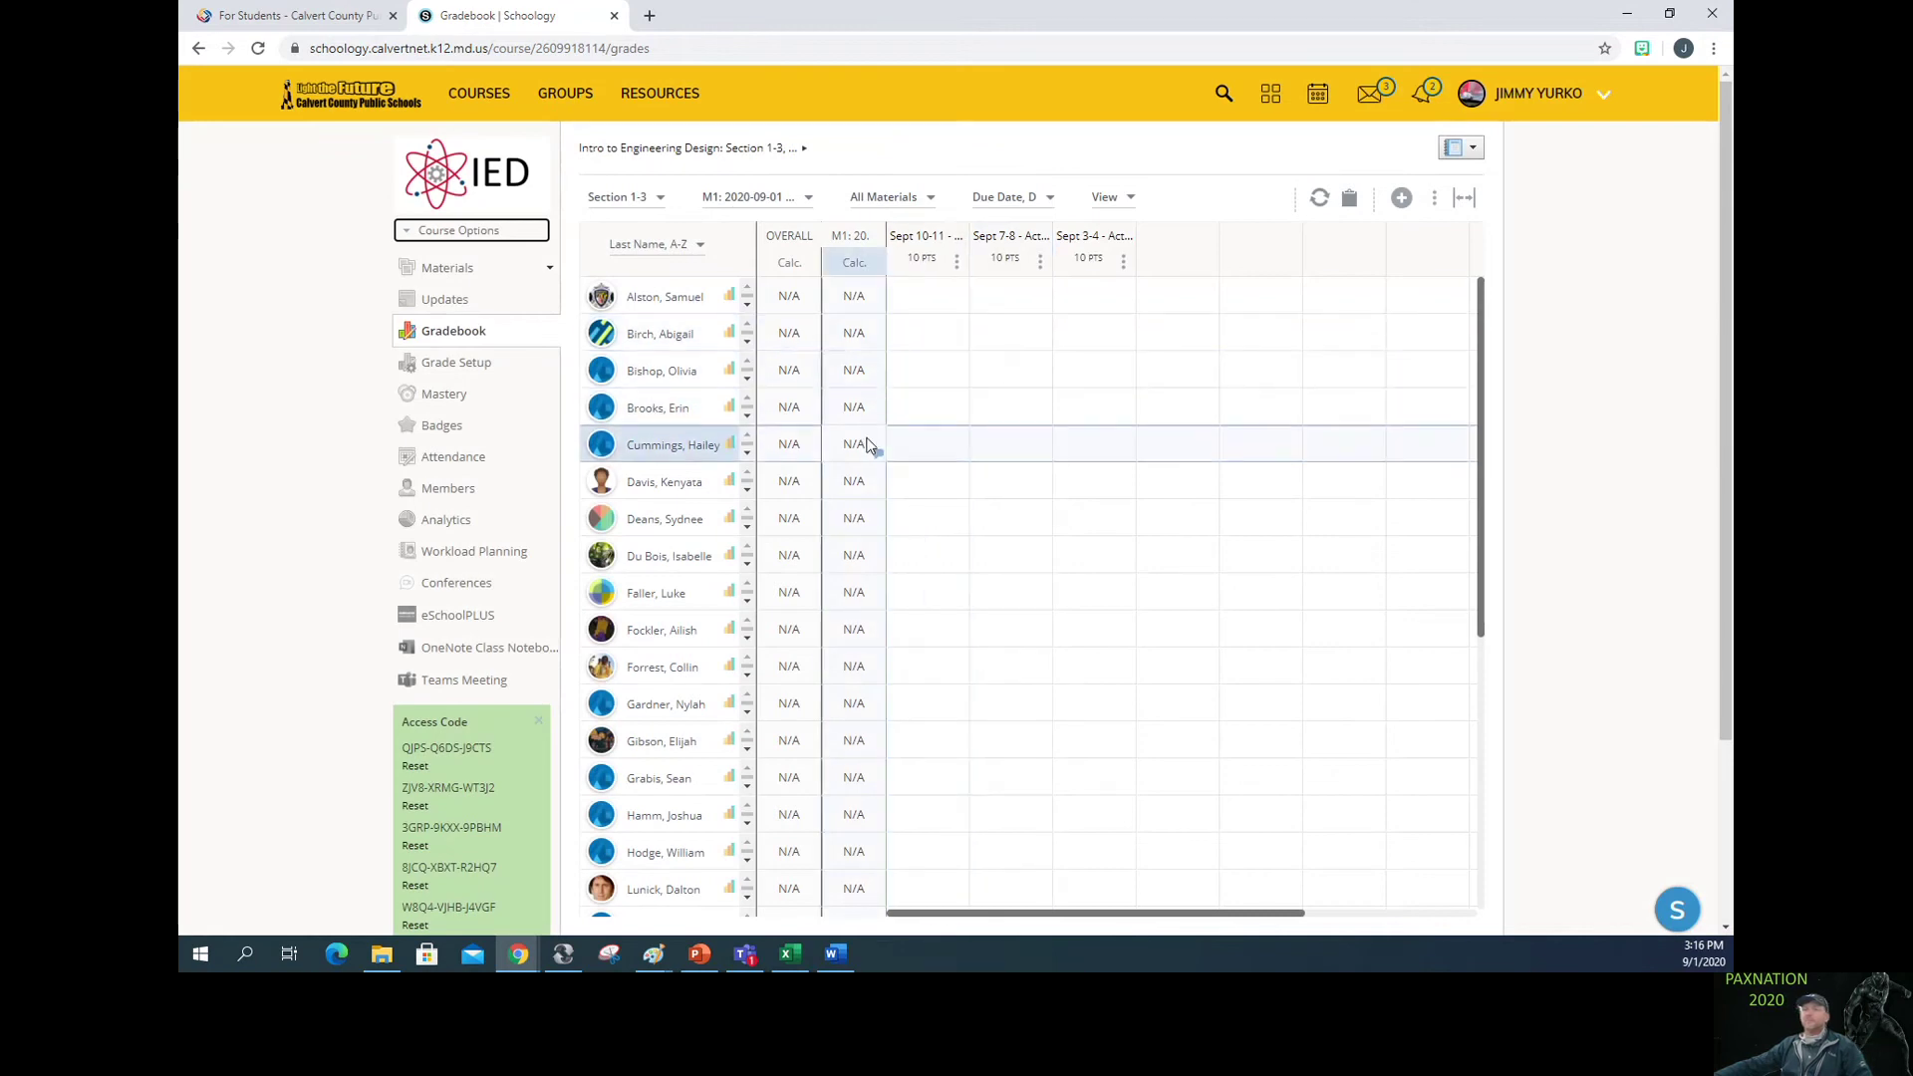
pyautogui.scroll(-3, 865, 503)
pyautogui.scroll(2, 875, 489)
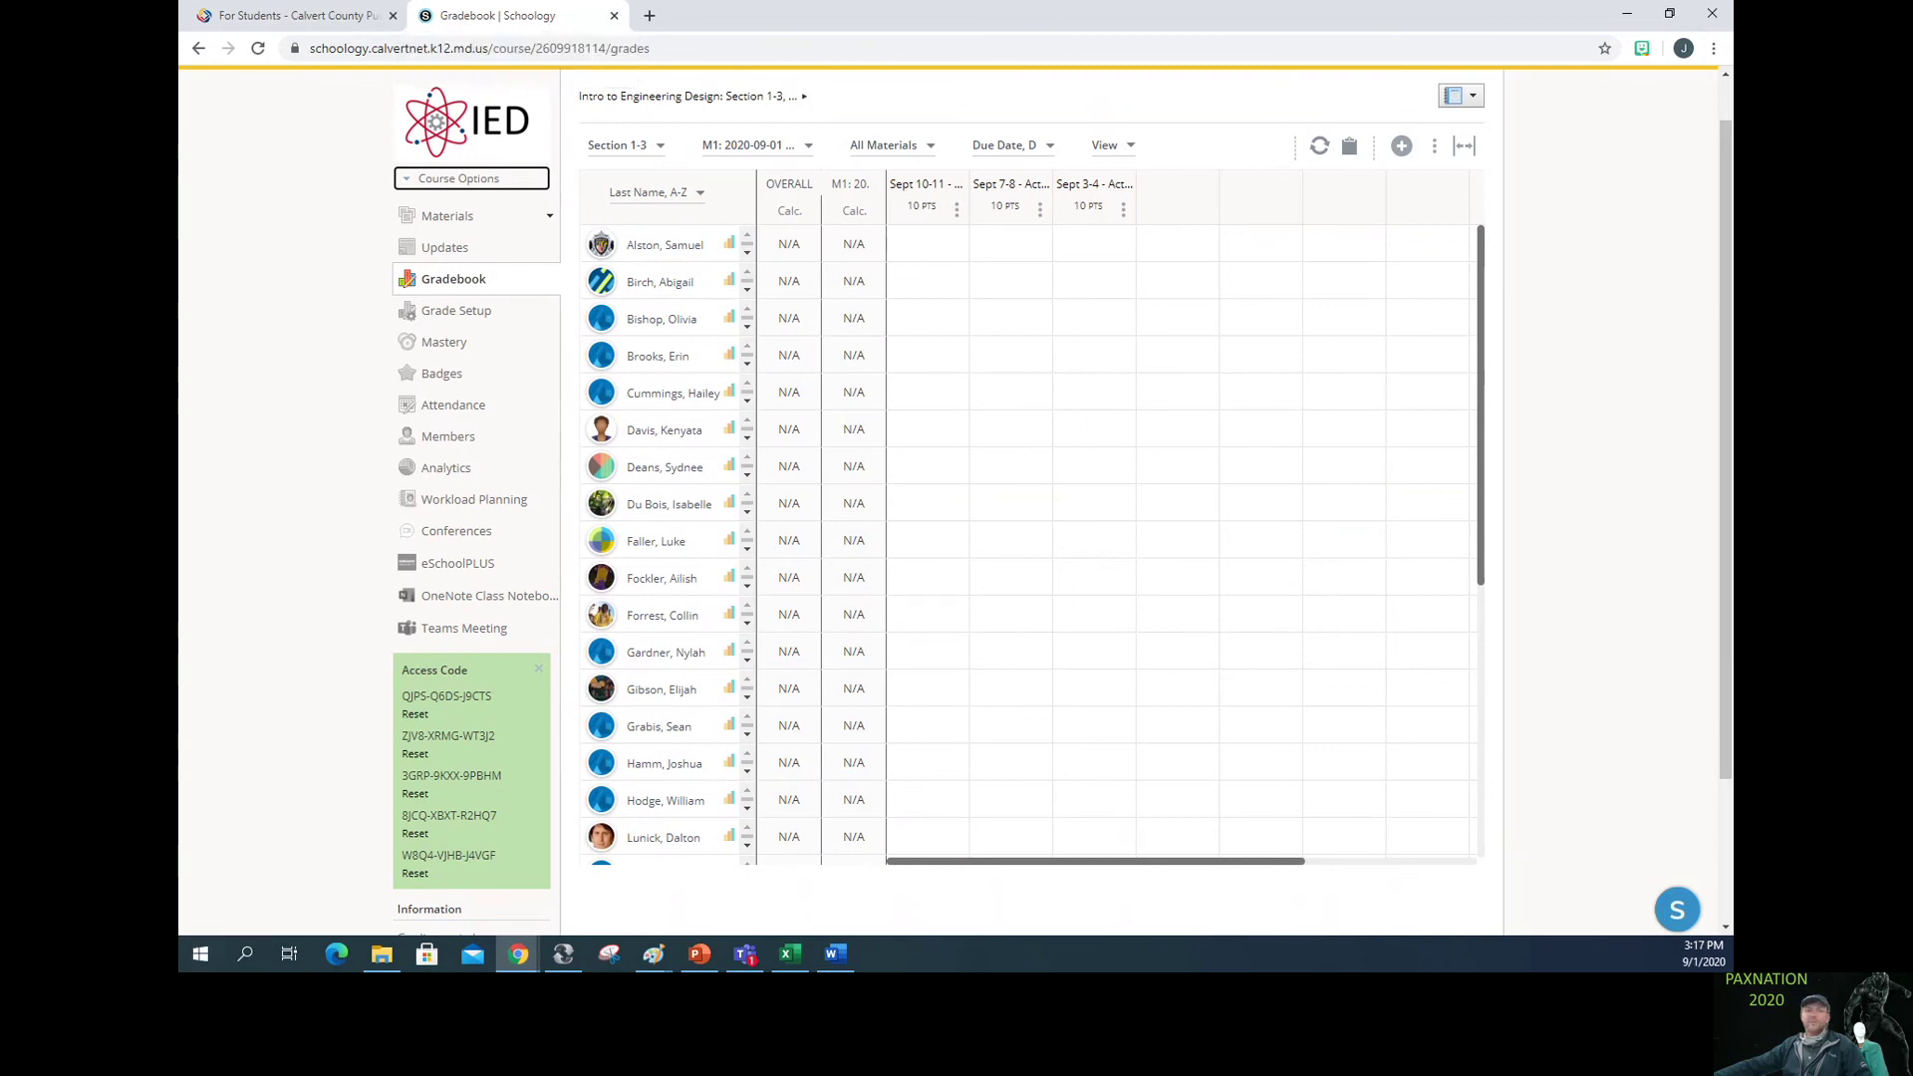
pyautogui.click(744, 953)
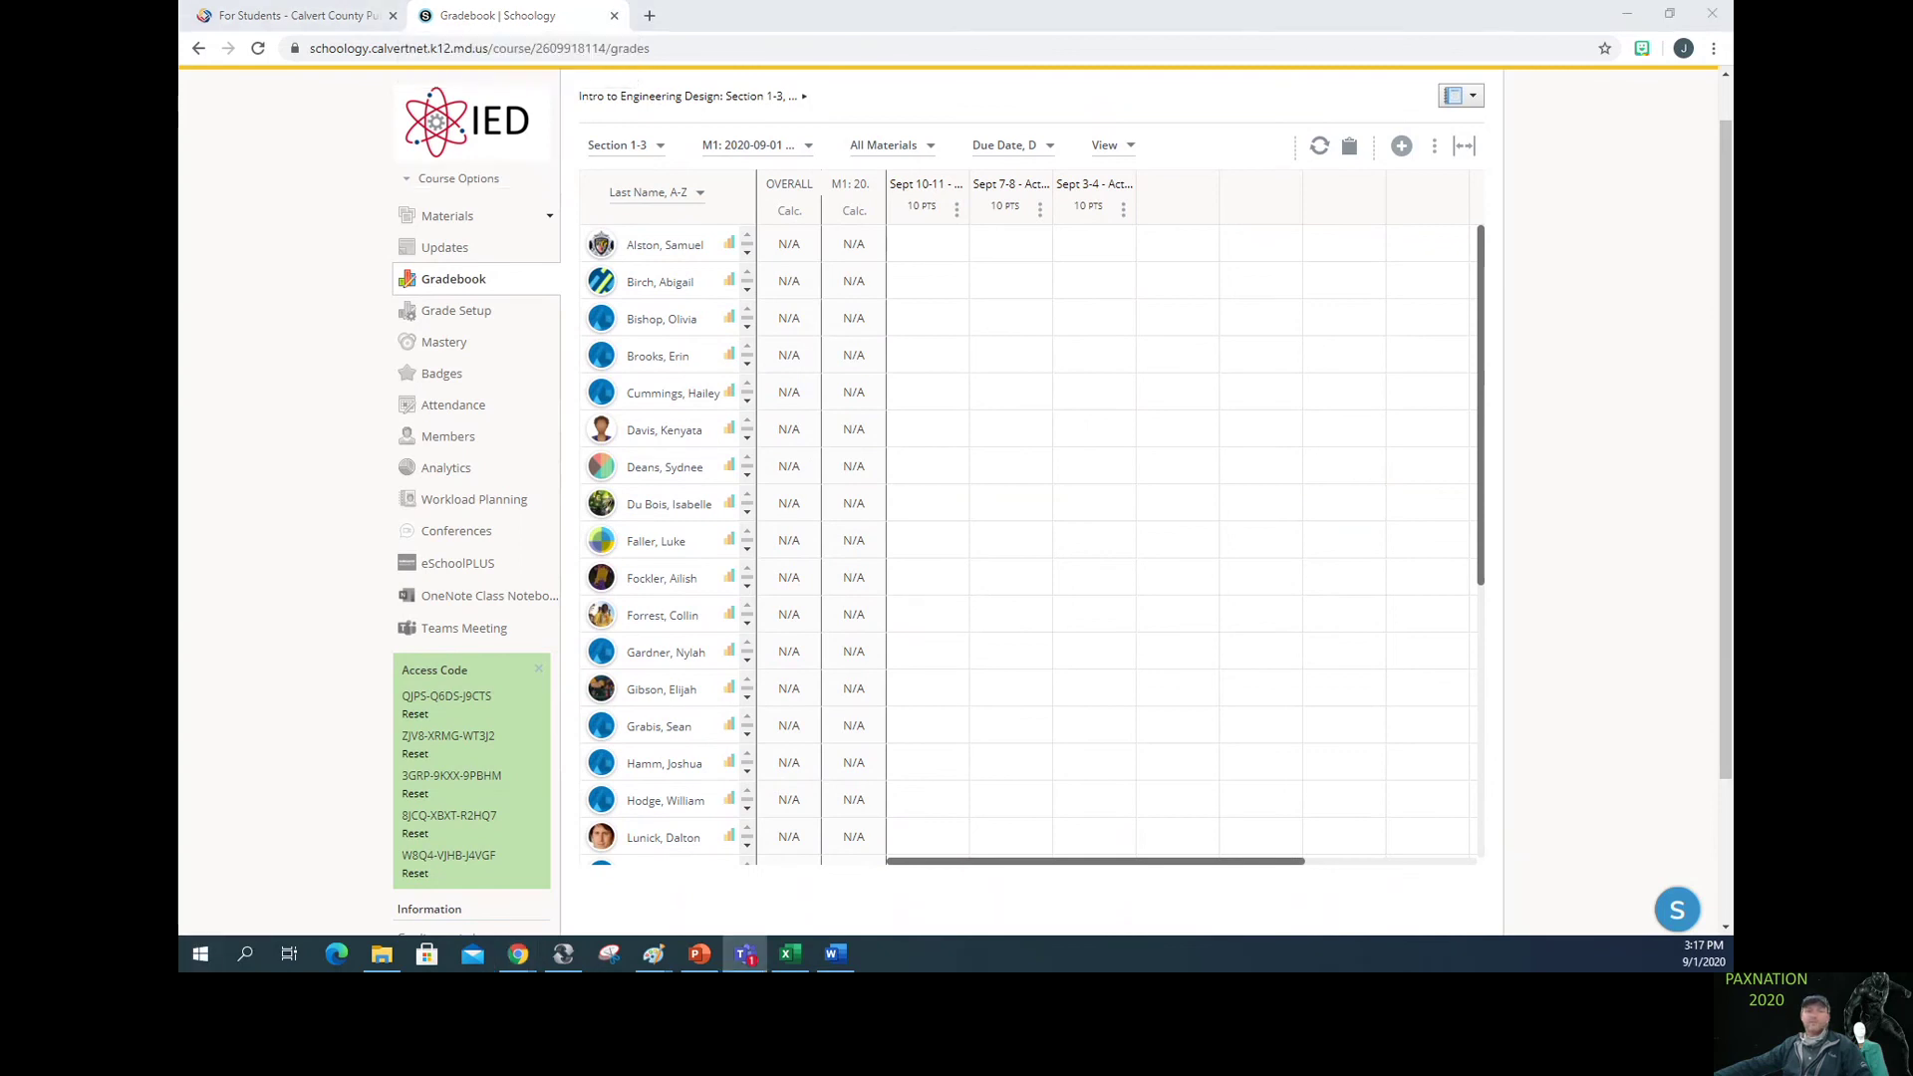